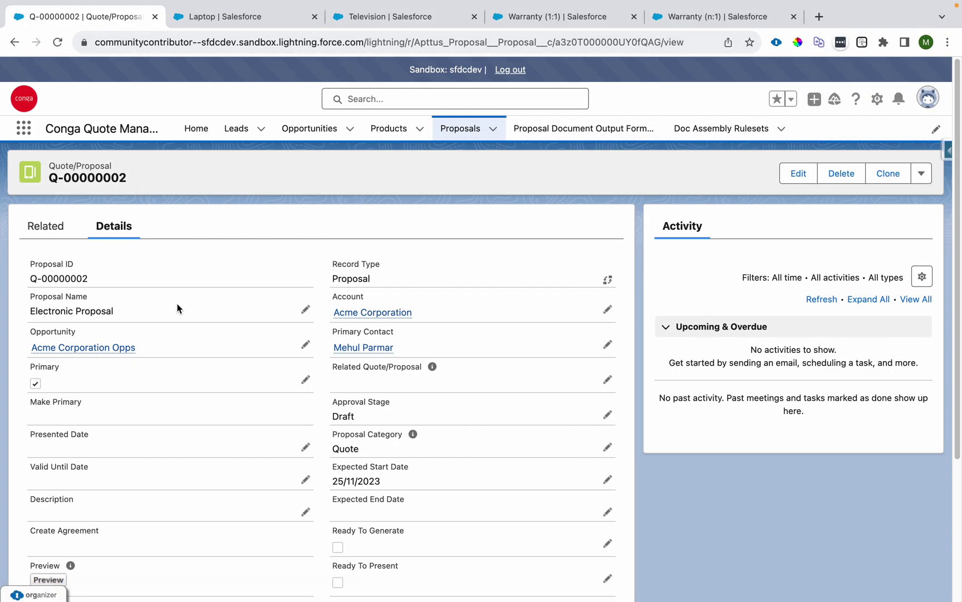
Scroll to the Actions area of proposal Q-00000002 and launch Configure Products.
{"action": "scroll", "coordinate": [168, 390], "scroll_direction": "down", "scroll_amount": 3}
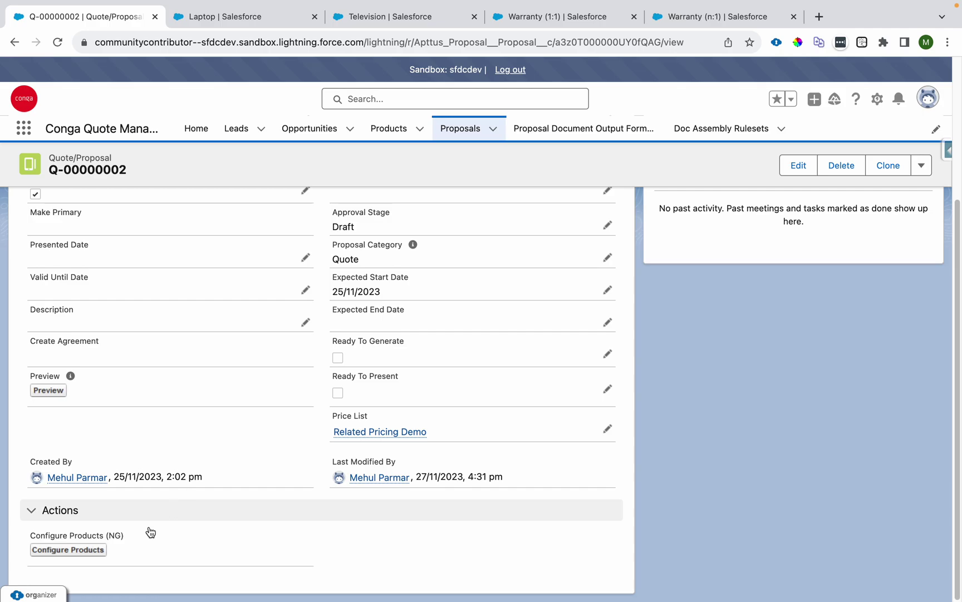
{"action": "left_click", "coordinate": [90, 553]}
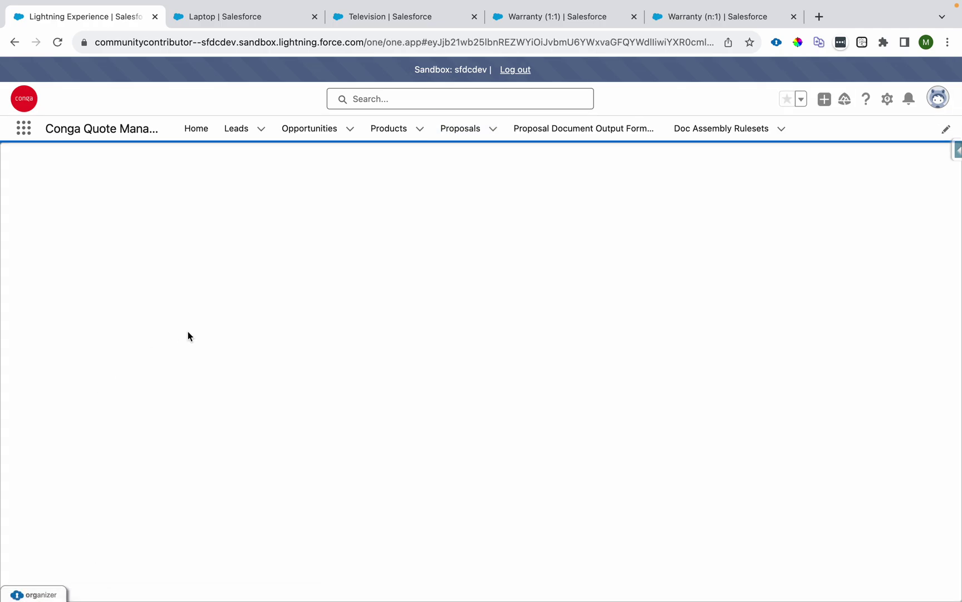
Review the Laptop, Television, Warranty (1:1) and Warranty (n:1) product pages.
{"action": "left_click", "coordinate": [245, 22]}
{"action": "left_click", "coordinate": [421, 22]}
{"action": "left_click", "coordinate": [559, 21]}
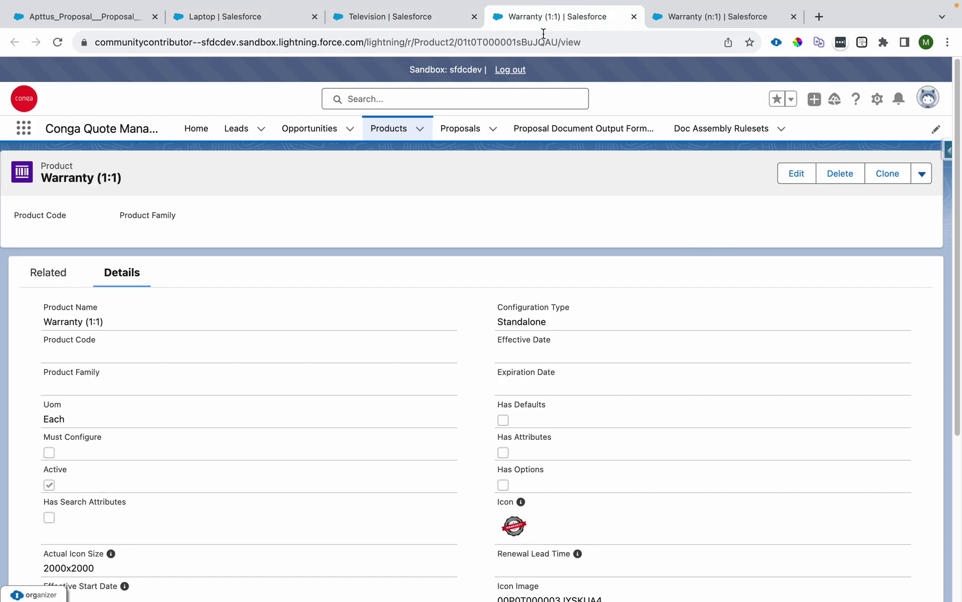
{"action": "left_click_drag", "start_coordinate": [40, 177], "coordinate": [146, 178]}
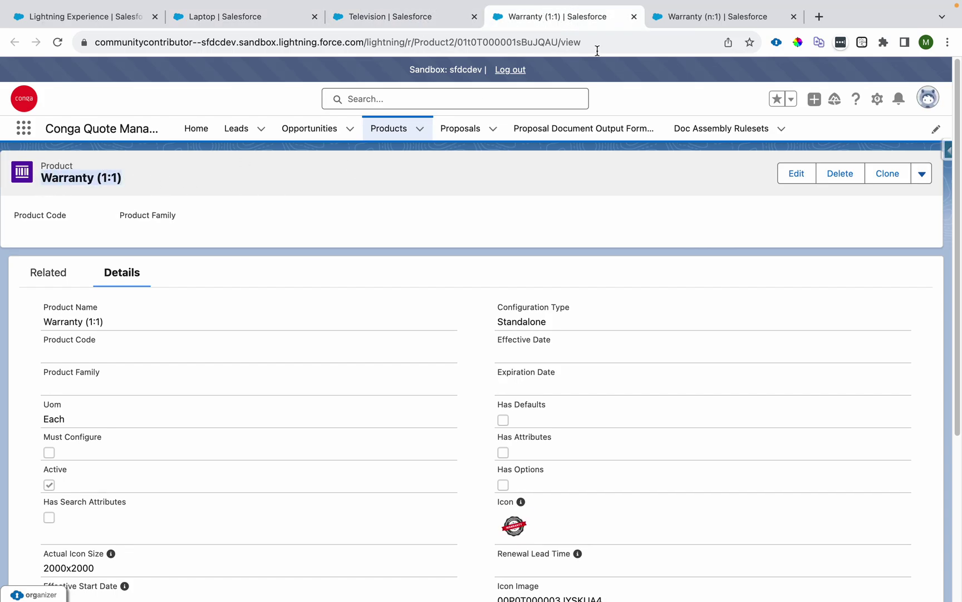
{"action": "left_click", "coordinate": [705, 20]}
{"action": "left_click_drag", "start_coordinate": [50, 177], "coordinate": [176, 180]}
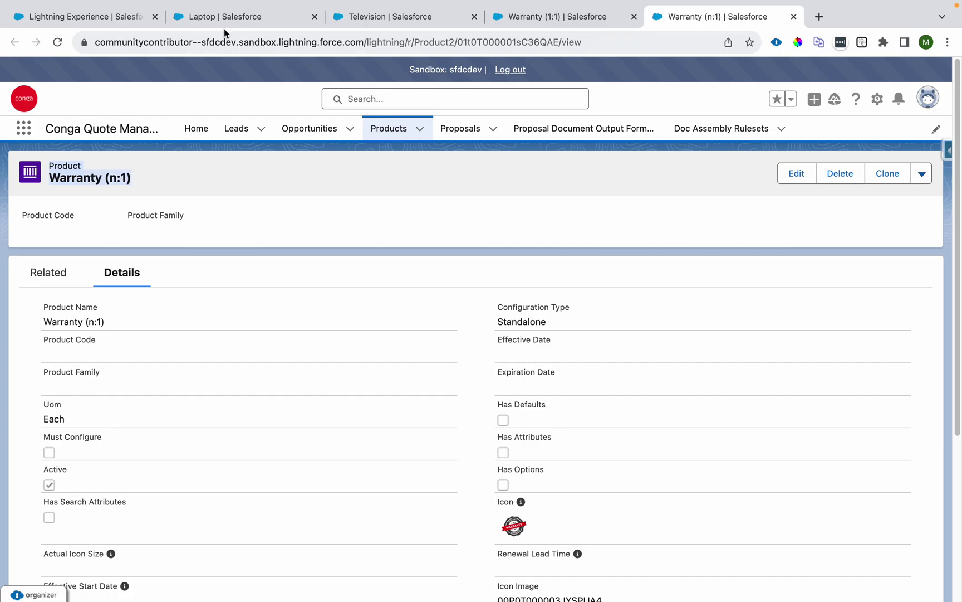
{"action": "left_click", "coordinate": [225, 19]}
{"action": "left_click", "coordinate": [47, 279]}
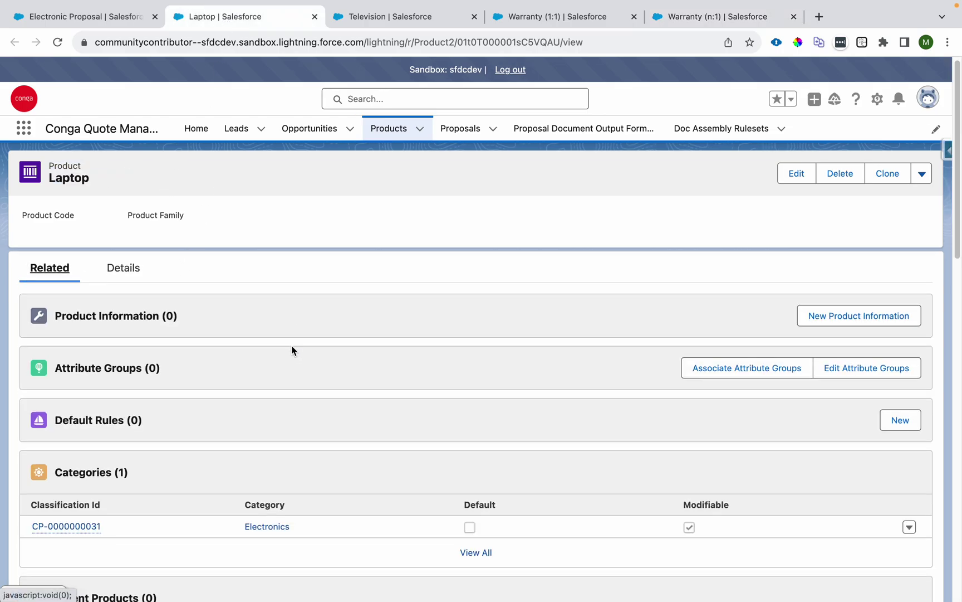
{"action": "scroll", "coordinate": [290, 345], "scroll_direction": "down", "scroll_amount": 7}
{"action": "left_click", "coordinate": [79, 401]}
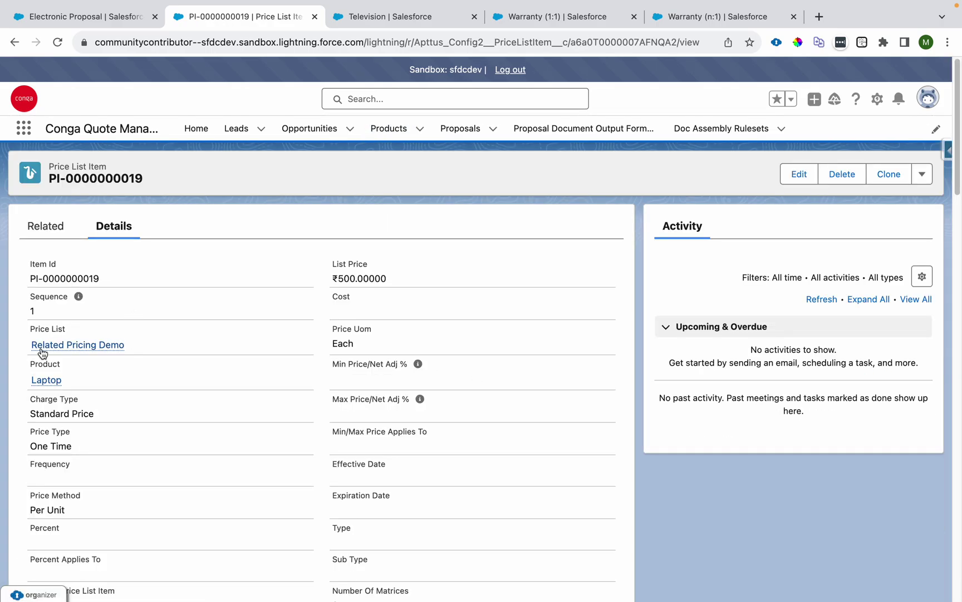
{"action": "left_click_drag", "start_coordinate": [27, 413], "coordinate": [140, 410]}
{"action": "left_click_drag", "start_coordinate": [329, 285], "coordinate": [412, 275]}
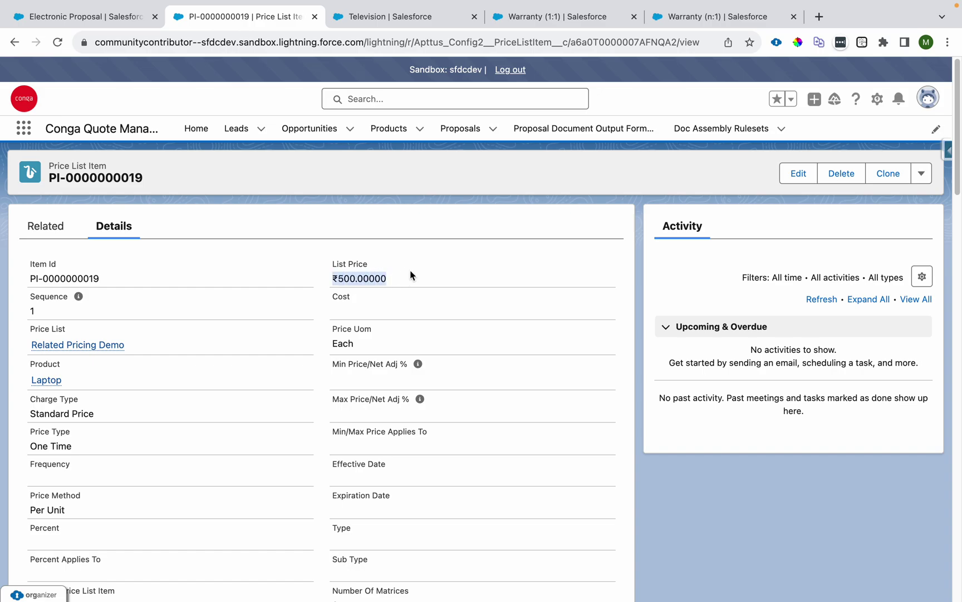
{"action": "left_click", "coordinate": [408, 16]}
{"action": "left_click", "coordinate": [66, 274]}
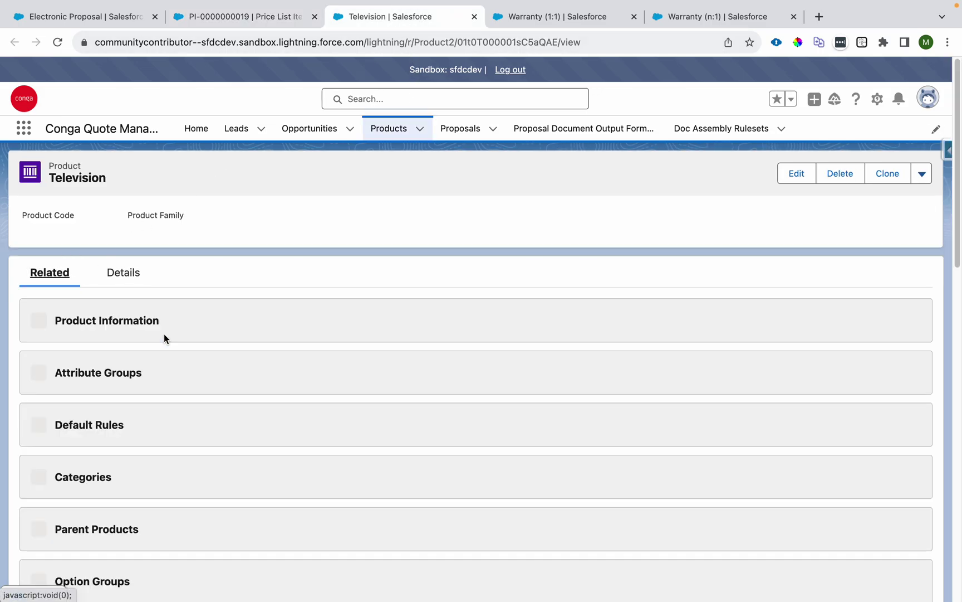
{"action": "scroll", "coordinate": [163, 333], "scroll_direction": "down", "scroll_amount": 5}
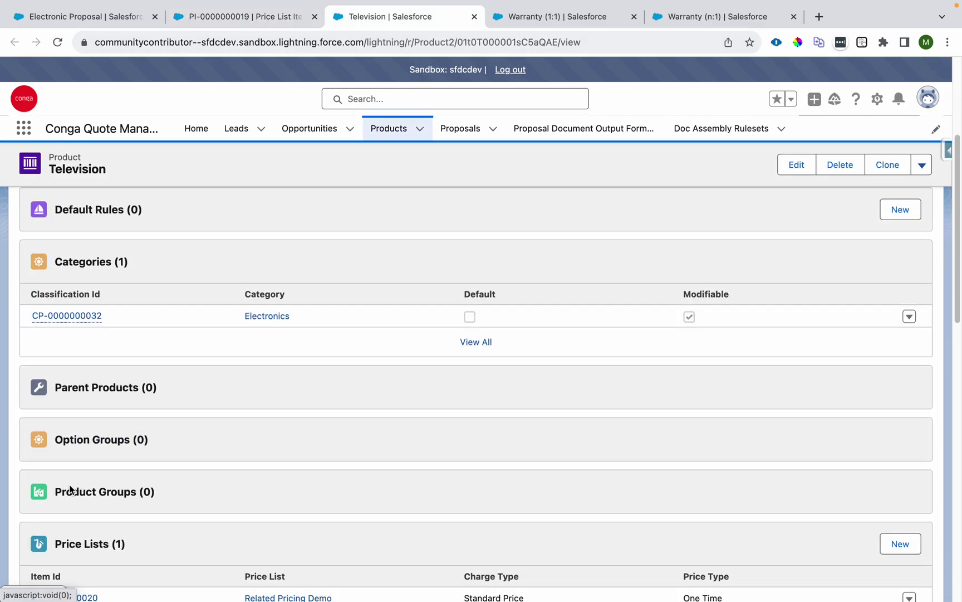
{"action": "scroll", "coordinate": [70, 489], "scroll_direction": "down", "scroll_amount": 1}
{"action": "left_click", "coordinate": [72, 570]}
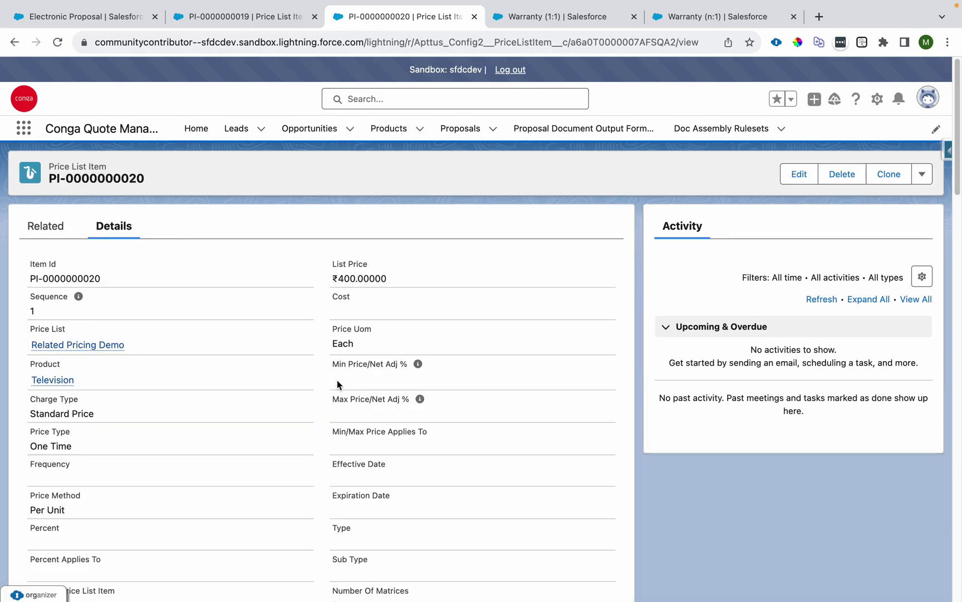
{"action": "left_click_drag", "start_coordinate": [388, 279], "coordinate": [332, 281]}
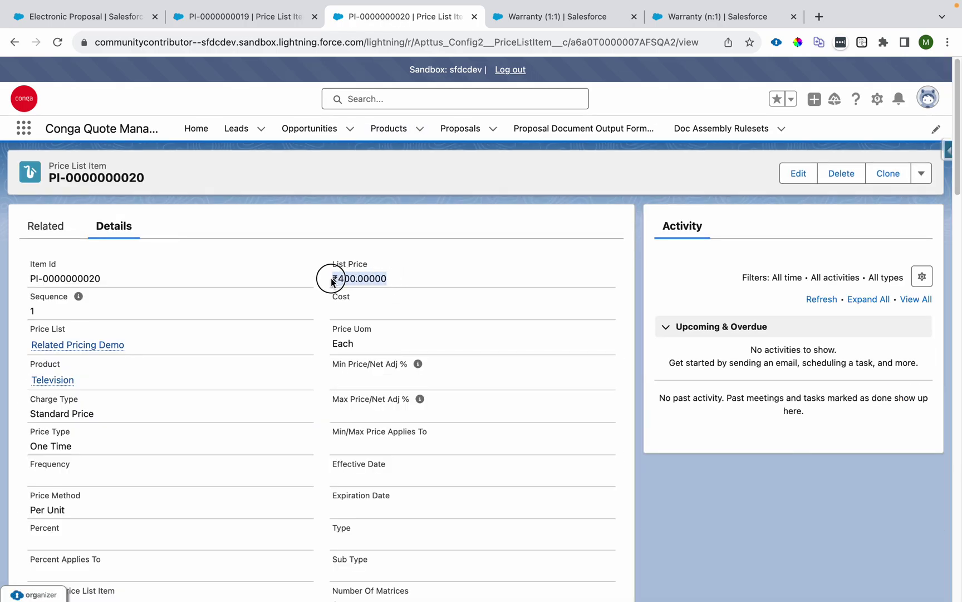
{"action": "left_click", "coordinate": [546, 13]}
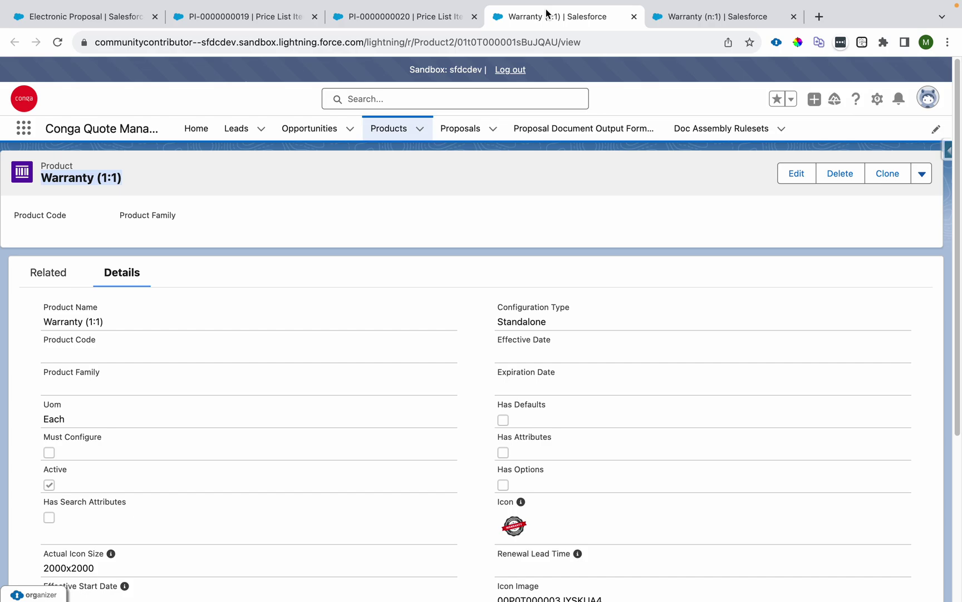
{"action": "left_click", "coordinate": [50, 283]}
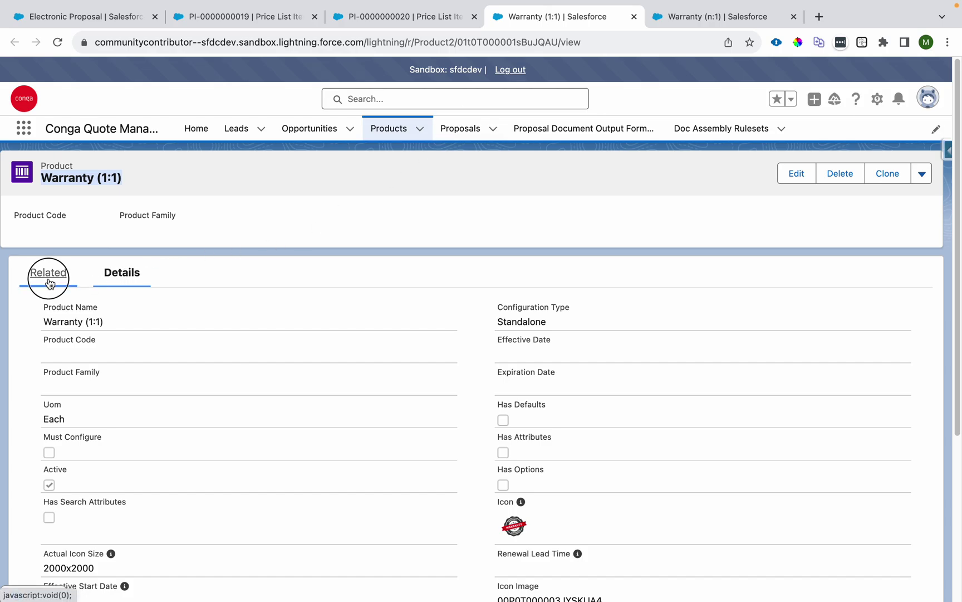
{"action": "scroll", "coordinate": [388, 272], "scroll_direction": "down", "scroll_amount": 6}
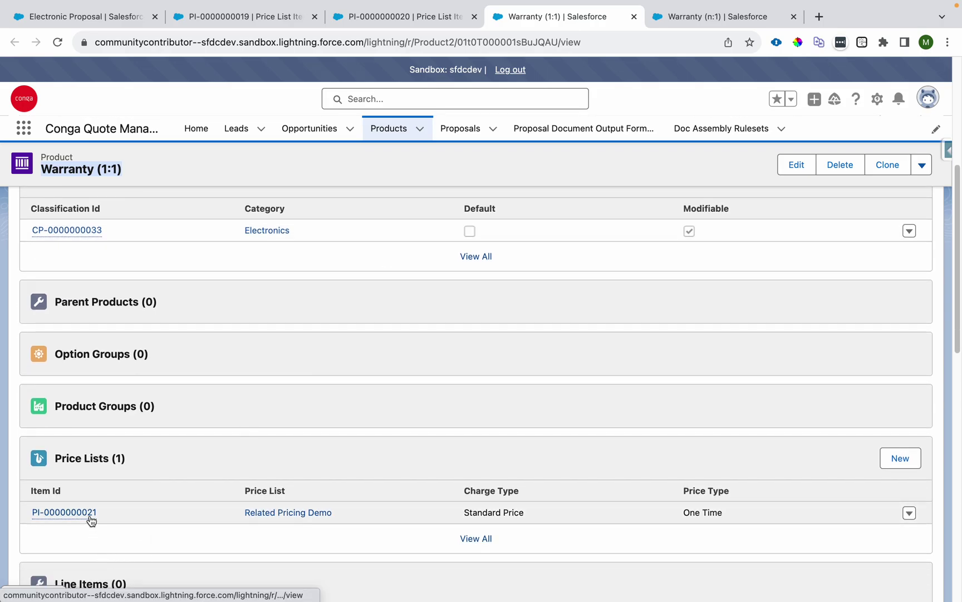
{"action": "left_click", "coordinate": [86, 512]}
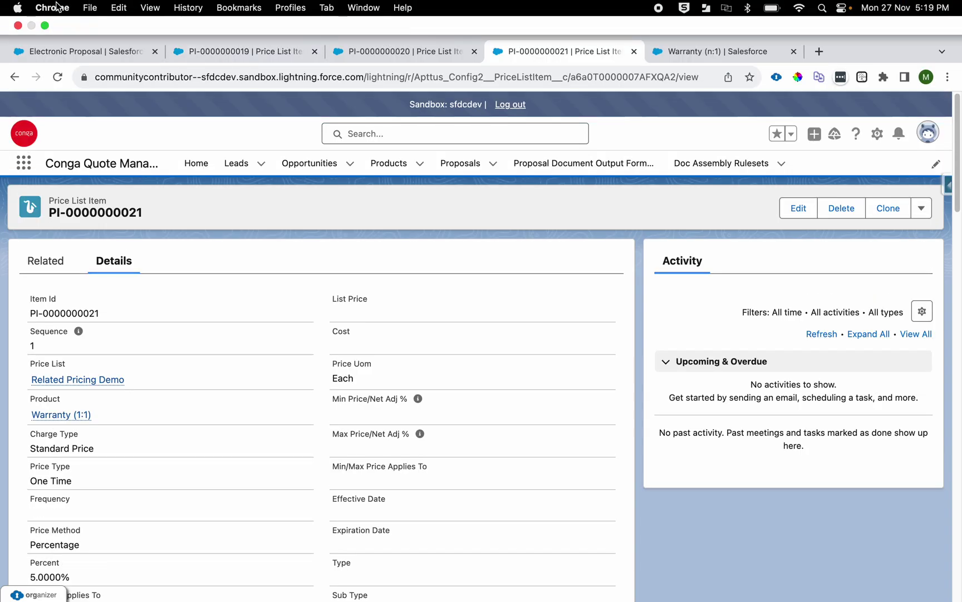
{"action": "left_click", "coordinate": [81, 52]}
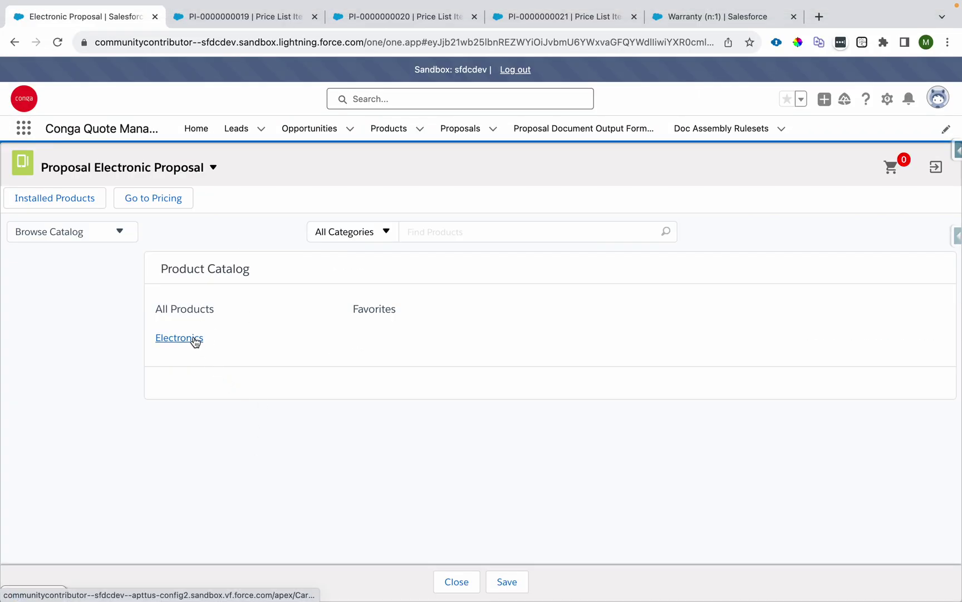
Add Laptop and Warranty (1:1) from the Electronics category to the cart.
{"action": "left_click", "coordinate": [191, 337]}
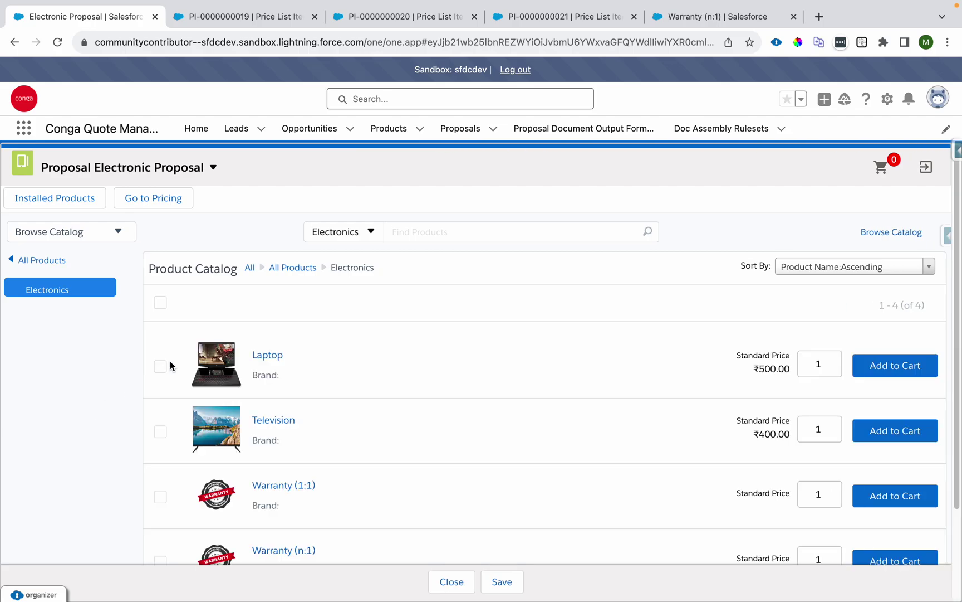
{"action": "left_click", "coordinate": [161, 369]}
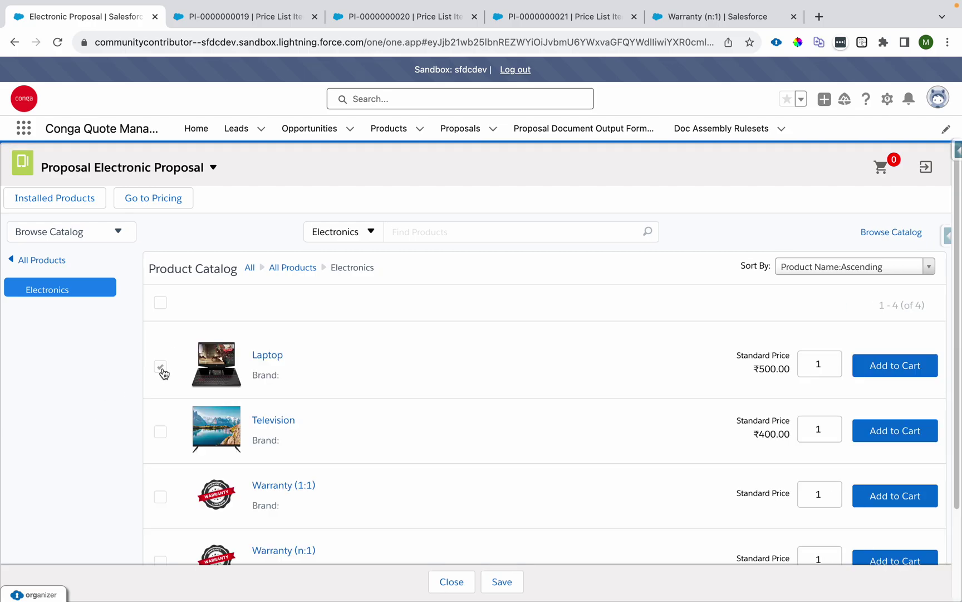
{"action": "scroll", "coordinate": [73, 346], "scroll_direction": "down", "scroll_amount": 3}
{"action": "left_click", "coordinate": [161, 386]}
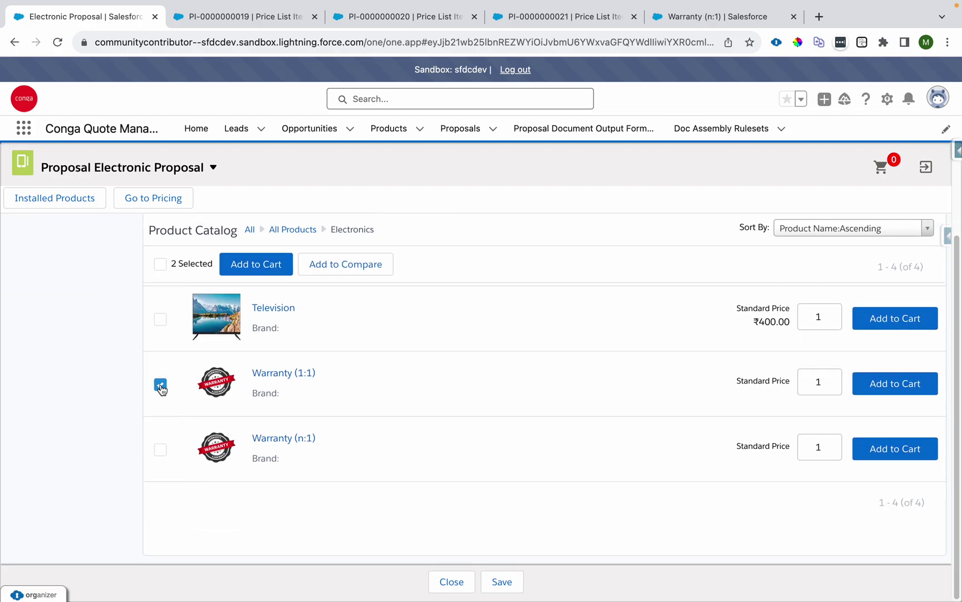
{"action": "left_click", "coordinate": [245, 264]}
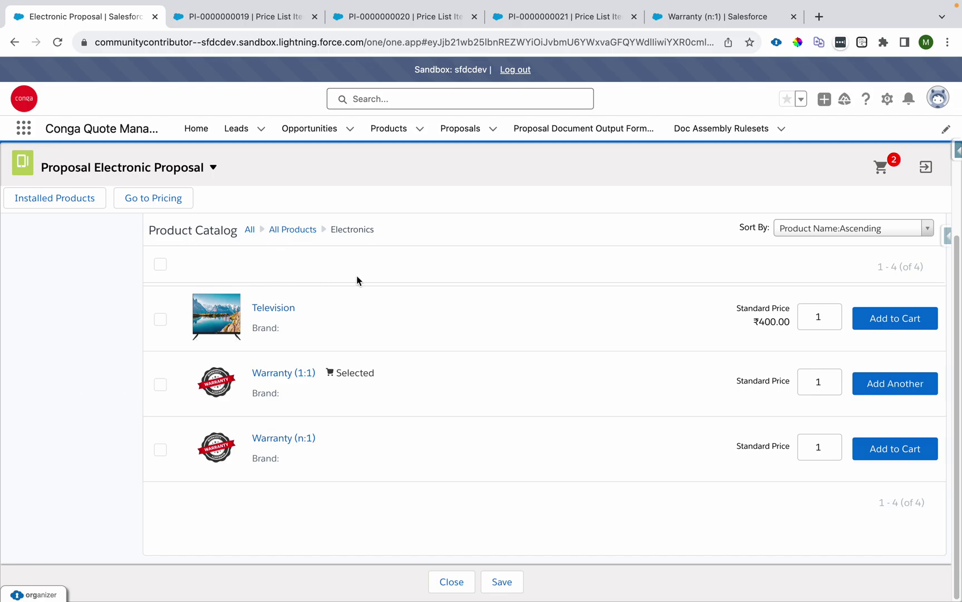
Verify the mini-cart prices: Laptop ₹500.00 and Warranty (1:1) ₹25.00.
{"action": "left_click", "coordinate": [879, 169]}
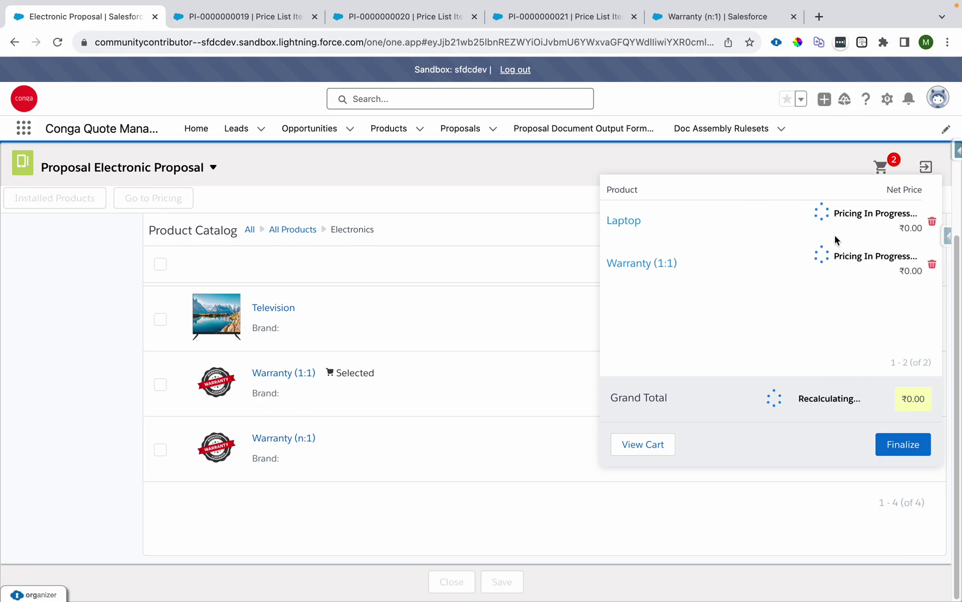
{"action": "left_click", "coordinate": [901, 221]}
{"action": "left_click_drag", "start_coordinate": [901, 221], "coordinate": [917, 225]}
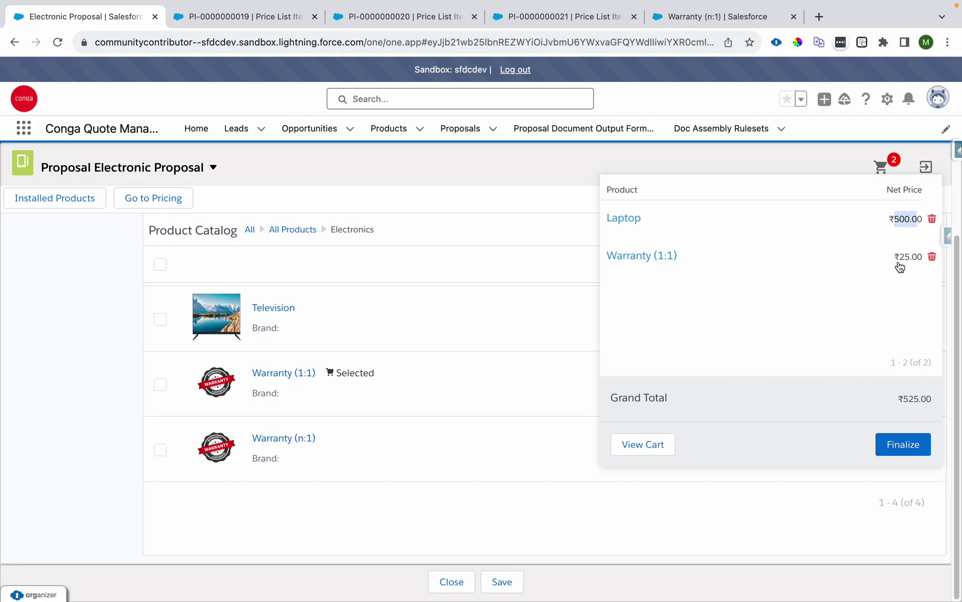
{"action": "left_click_drag", "start_coordinate": [899, 262], "coordinate": [922, 265]}
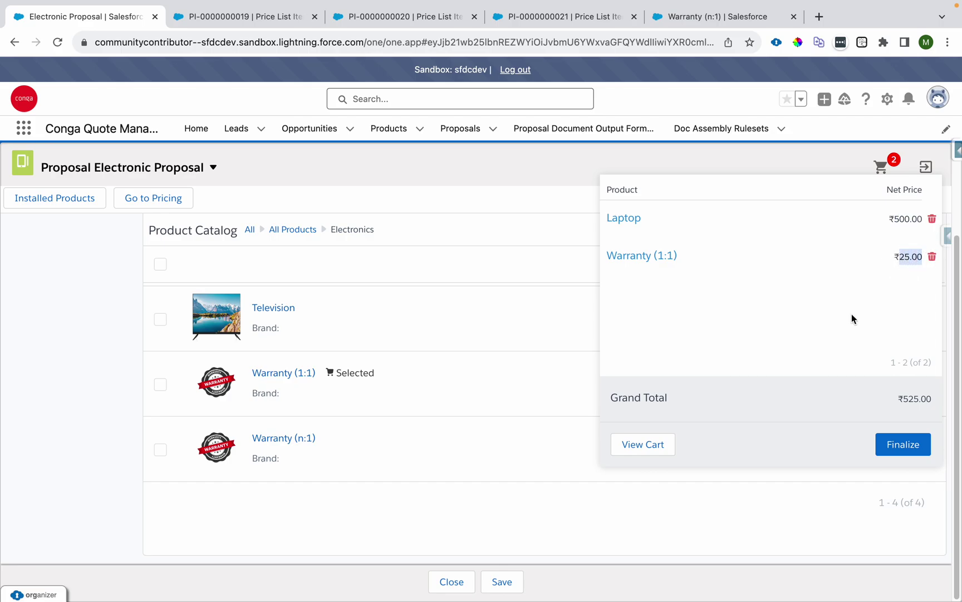
{"action": "left_click", "coordinate": [636, 446]}
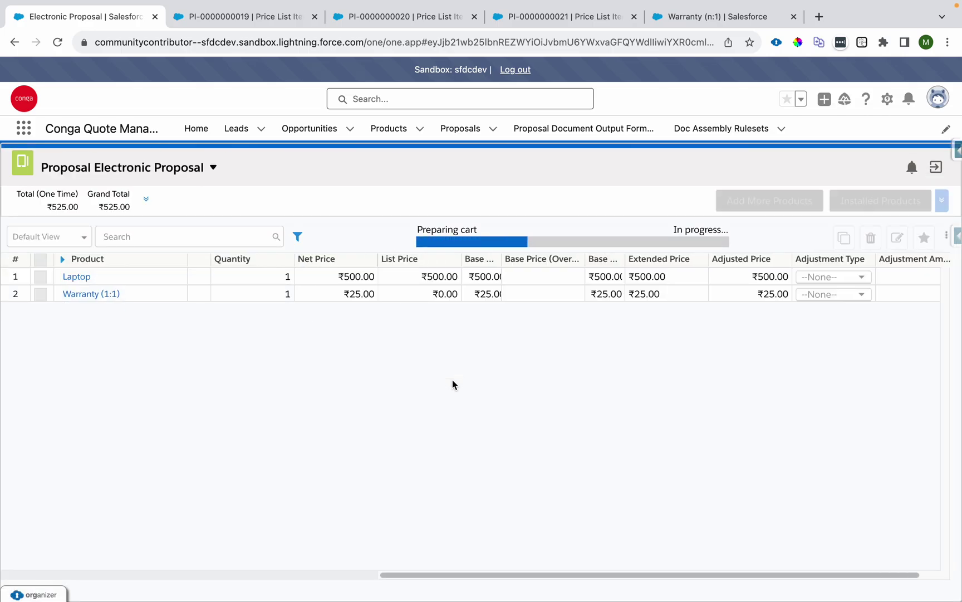
Check the Warranty (1:1) net price of ₹25.00 on the full cart page.
{"action": "left_click_drag", "start_coordinate": [350, 301], "coordinate": [367, 296]}
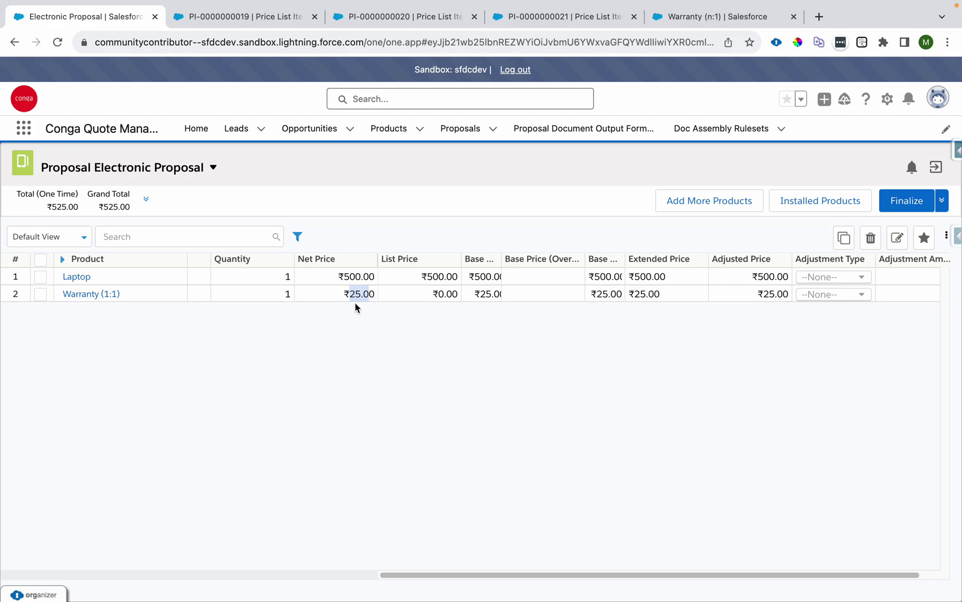
{"action": "left_click", "coordinate": [588, 16]}
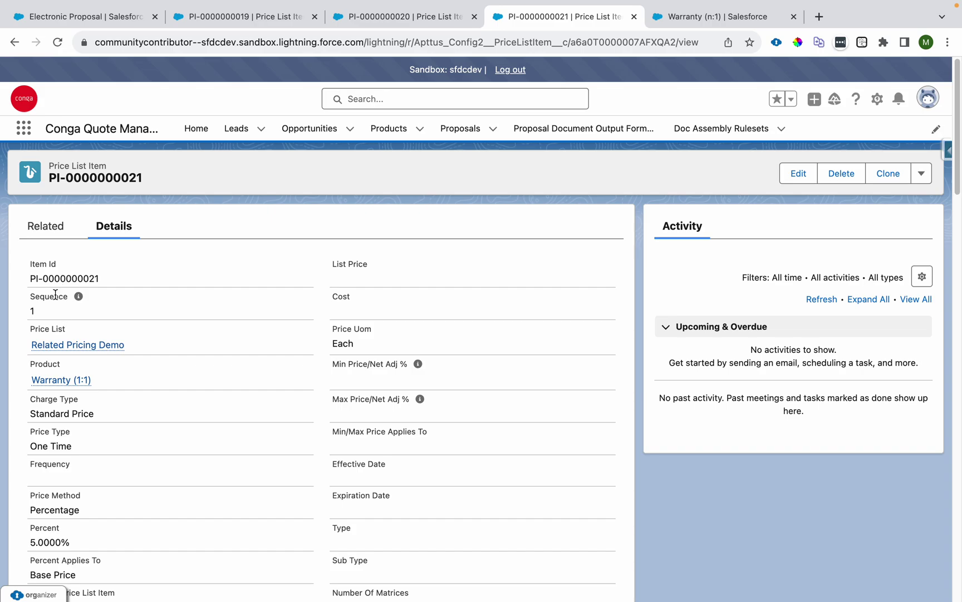
{"action": "left_click_drag", "start_coordinate": [106, 380], "coordinate": [8, 379]}
{"action": "left_click", "coordinate": [791, 173]}
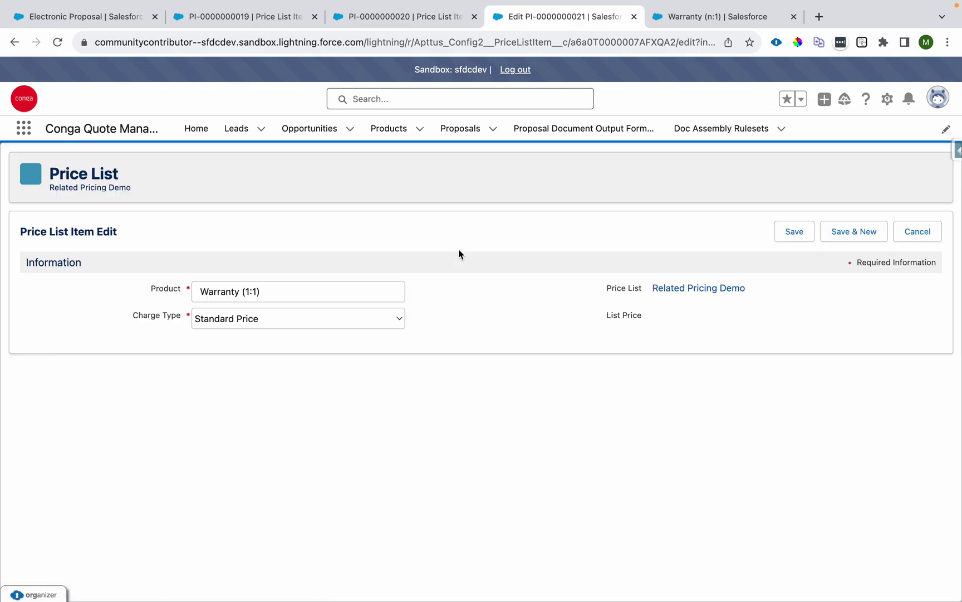
{"action": "scroll", "coordinate": [468, 266], "scroll_direction": "down", "scroll_amount": 1}
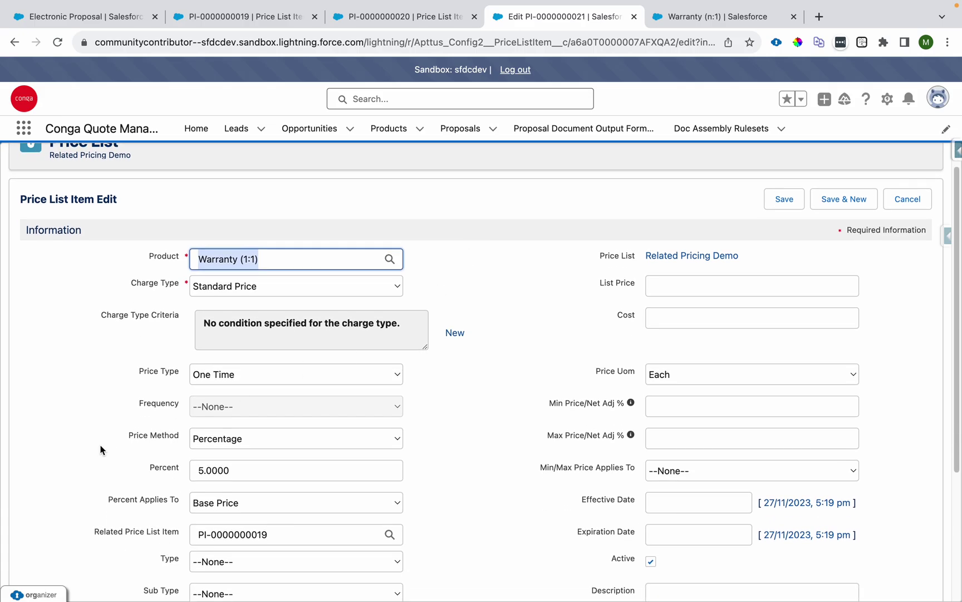
{"action": "left_click_drag", "start_coordinate": [121, 442], "coordinate": [214, 440]}
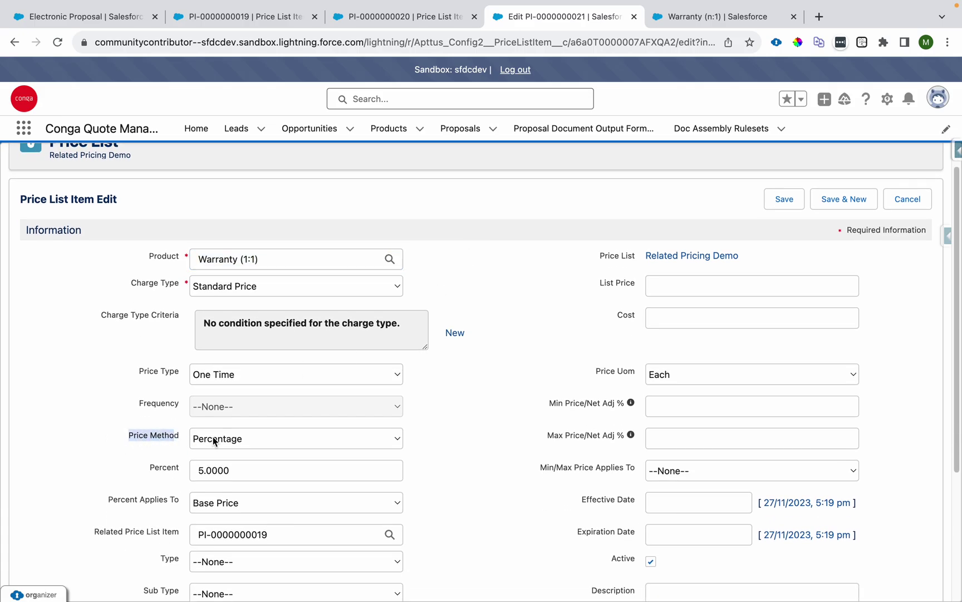
{"action": "left_click_drag", "start_coordinate": [149, 468], "coordinate": [197, 469]}
{"action": "left_click_drag", "start_coordinate": [107, 500], "coordinate": [205, 506]}
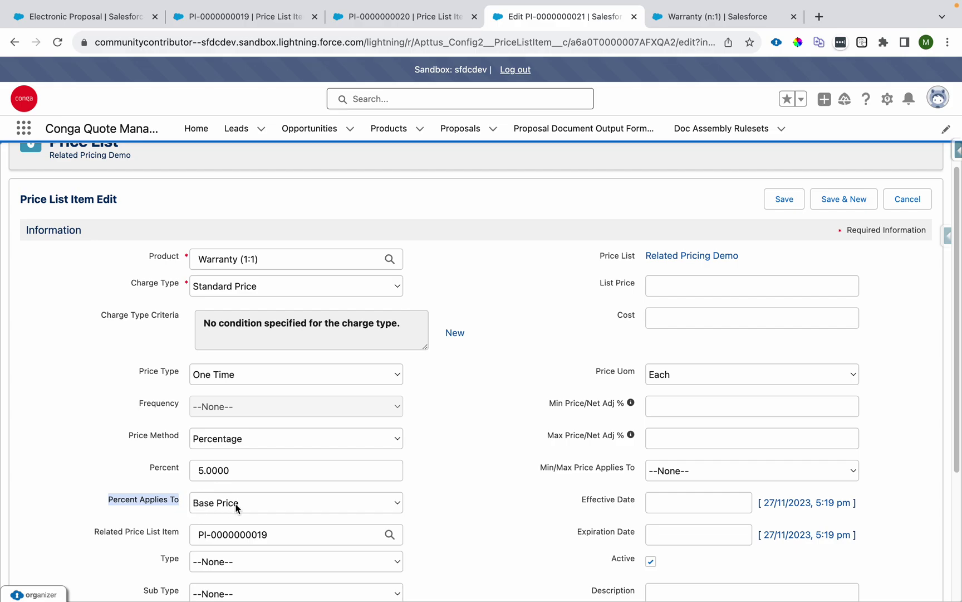
{"action": "scroll", "coordinate": [236, 506], "scroll_direction": "down", "scroll_amount": 1}
{"action": "left_click_drag", "start_coordinate": [95, 511], "coordinate": [294, 512]}
{"action": "left_click", "coordinate": [294, 511]}
{"action": "key", "text": "super+a"}
{"action": "key", "text": "super+c"}
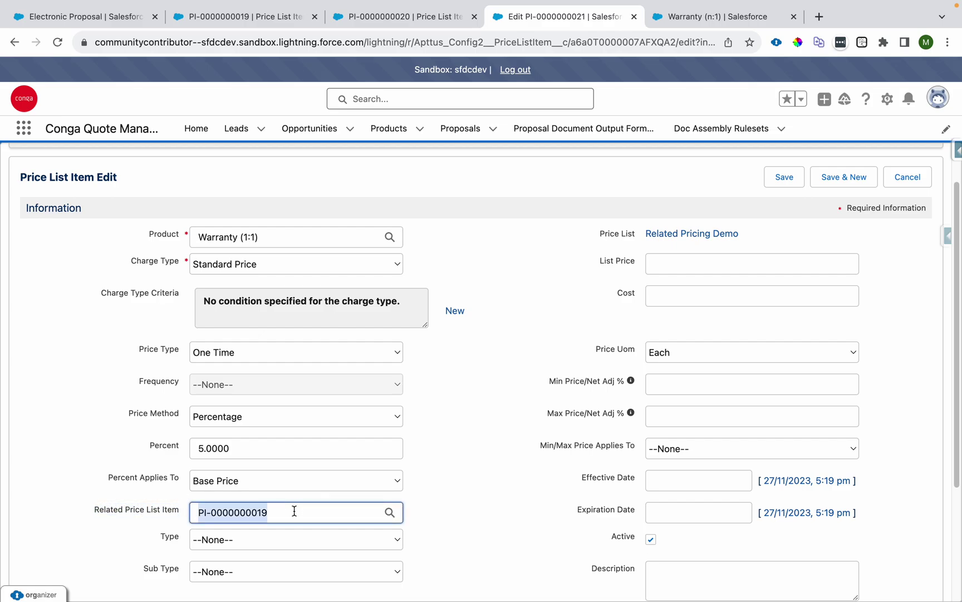
{"action": "left_click", "coordinate": [290, 18]}
{"action": "key", "text": "super+f"}
{"action": "key", "text": "super+v"}
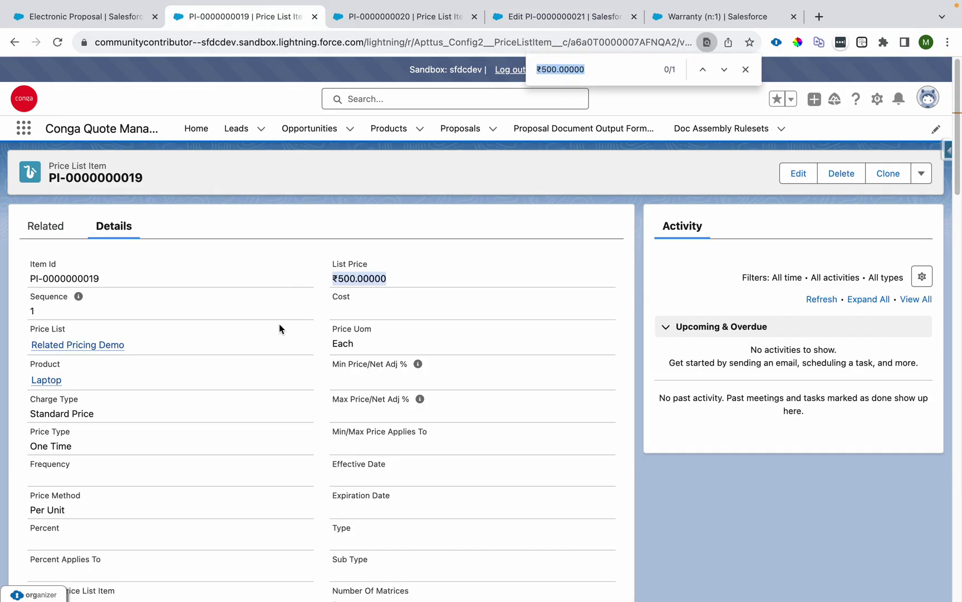
{"action": "left_click_drag", "start_coordinate": [25, 369], "coordinate": [92, 367]}
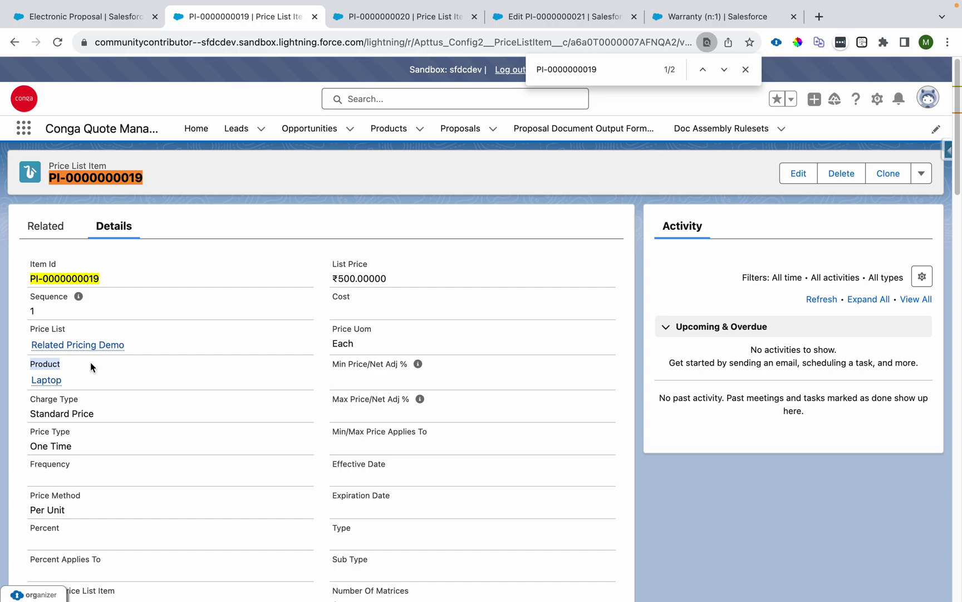
{"action": "left_click", "coordinate": [548, 18]}
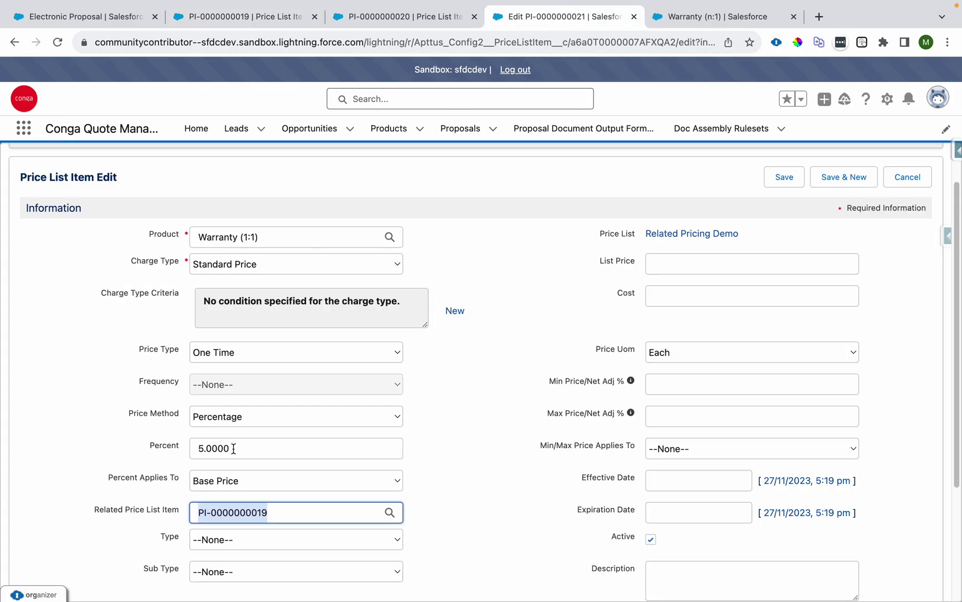
{"action": "left_click_drag", "start_coordinate": [233, 449], "coordinate": [190, 448]}
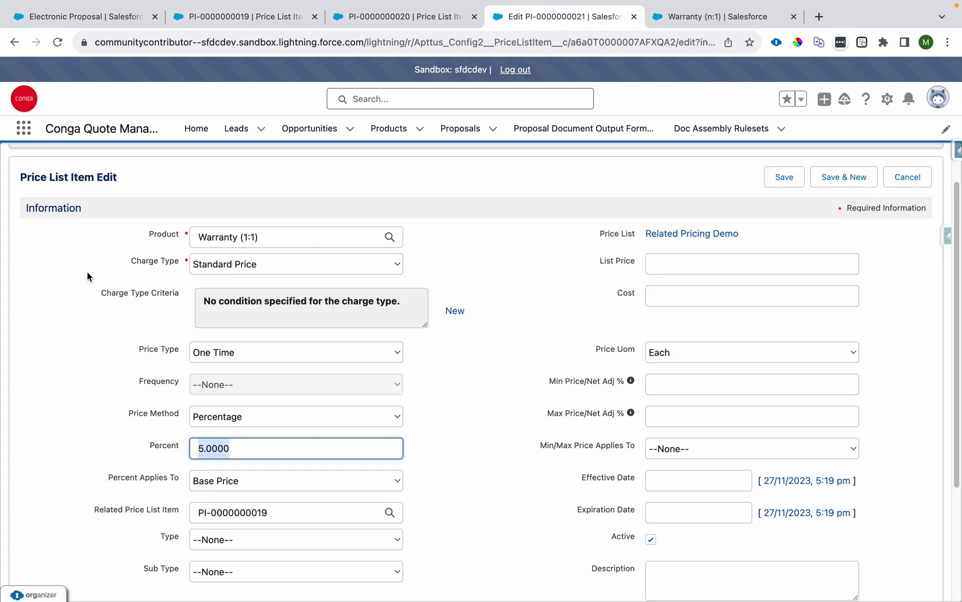
{"action": "left_click", "coordinate": [284, 241]}
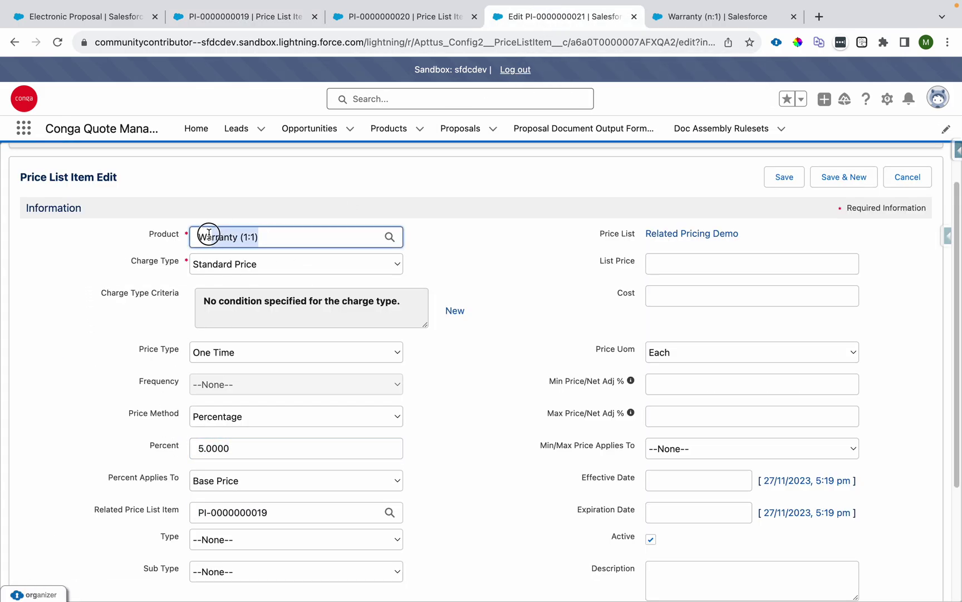
{"action": "left_click", "coordinate": [73, 23]}
Delete both the Laptop and Warranty (1:1) lines from the cart.
{"action": "left_click_drag", "start_coordinate": [503, 574], "coordinate": [521, 575]}
{"action": "left_click_drag", "start_coordinate": [454, 296], "coordinate": [370, 297]}
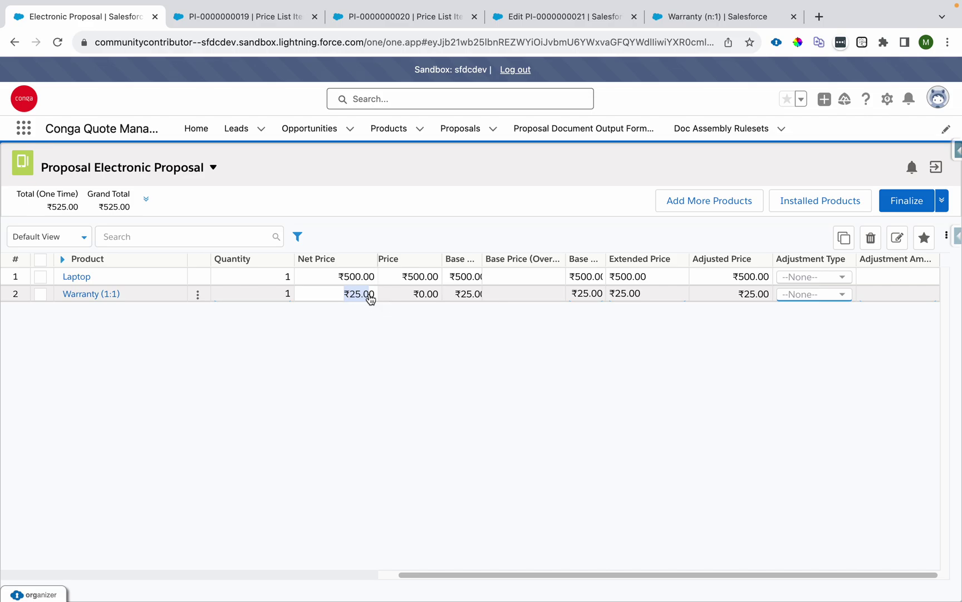
{"action": "left_click", "coordinate": [38, 261]}
{"action": "left_click", "coordinate": [868, 240]}
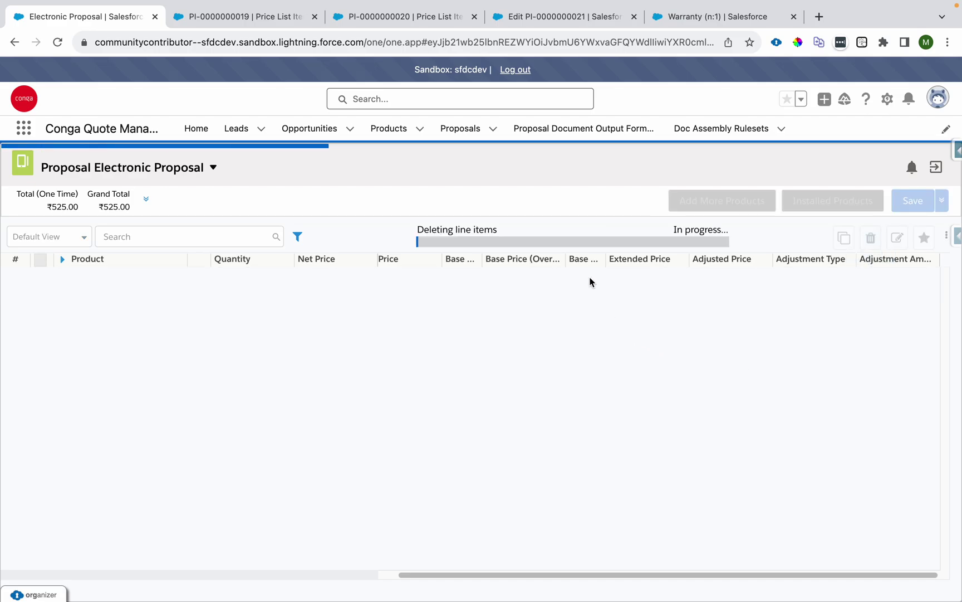
Cancel the price list item edit and return to the Electronic Proposal.
{"action": "left_click", "coordinate": [562, 17]}
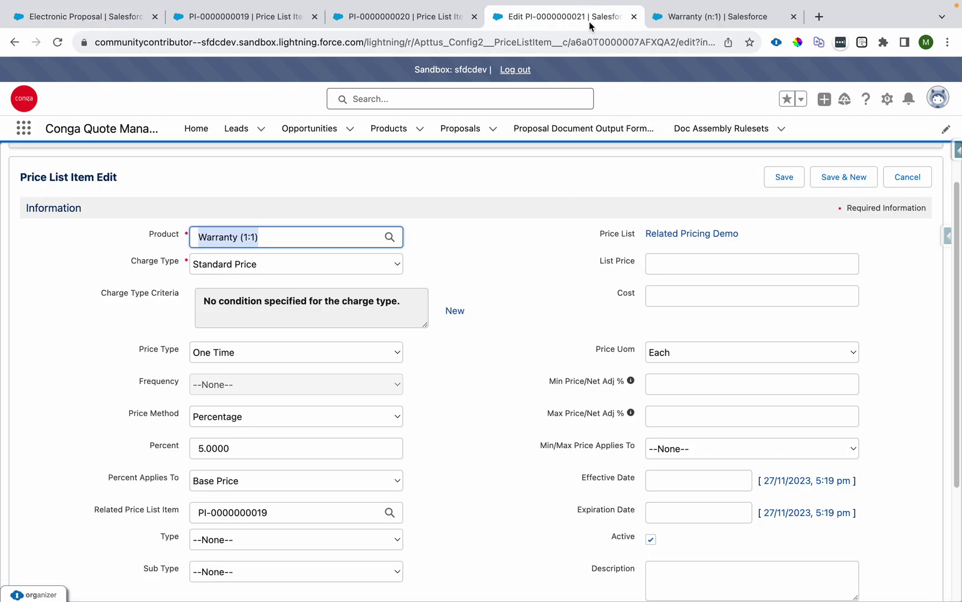
{"action": "left_click", "coordinate": [904, 183]}
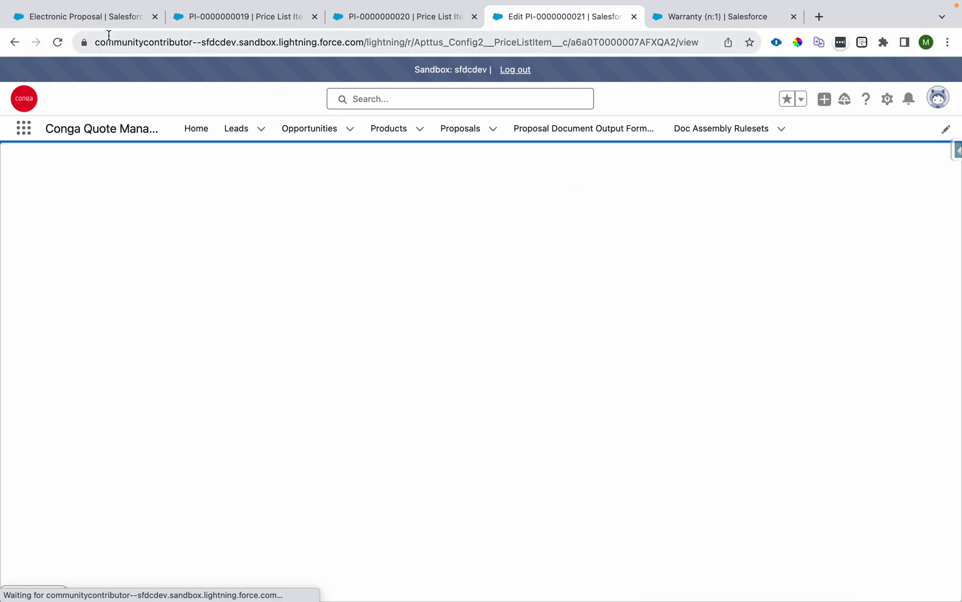
{"action": "left_click", "coordinate": [95, 21]}
Add Laptop, Television and Warranty (n:1) from Electronics to the cart, leaving out Warranty (1:1).
{"action": "left_click", "coordinate": [714, 207]}
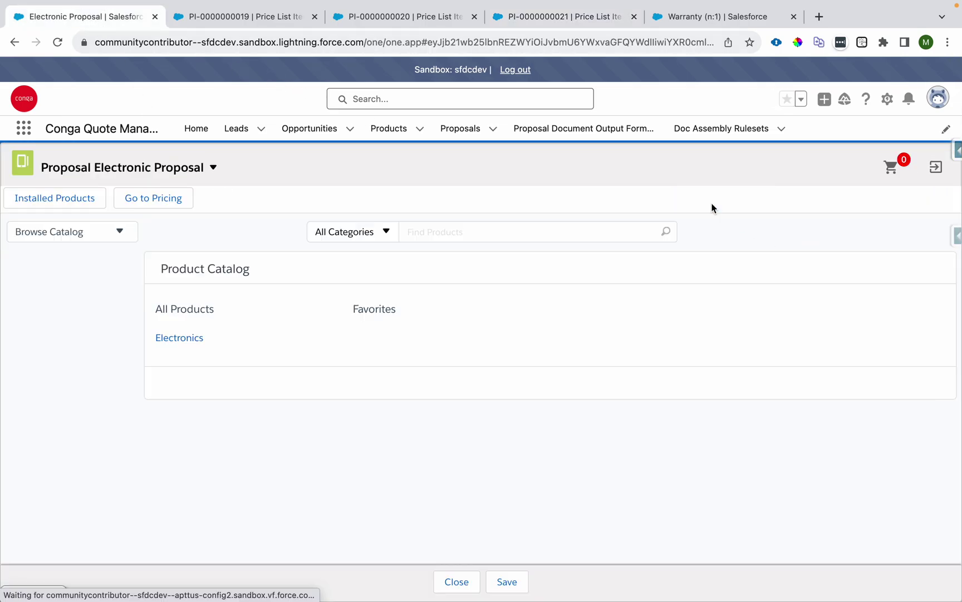
{"action": "left_click", "coordinate": [179, 339]}
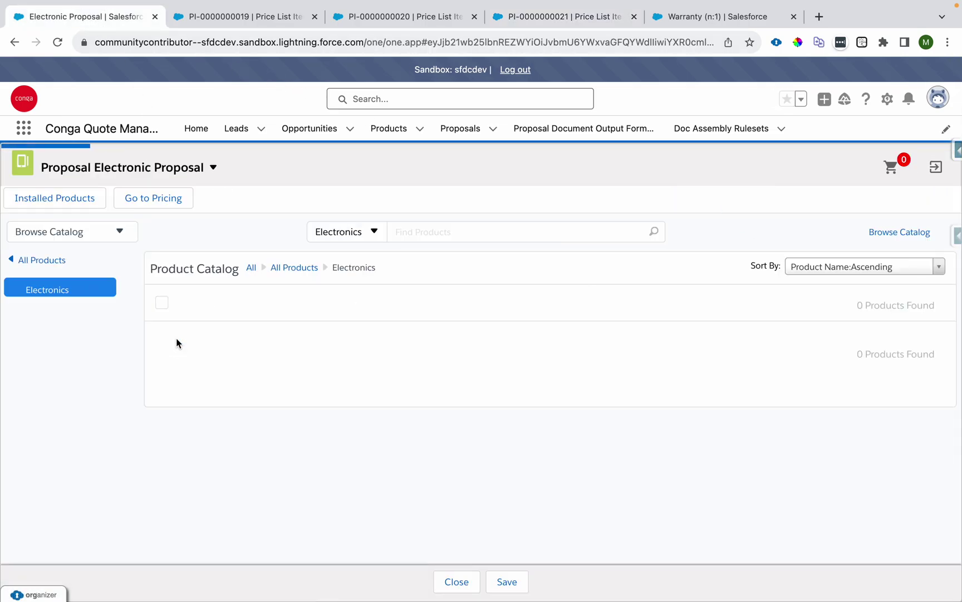
{"action": "left_click", "coordinate": [163, 304]}
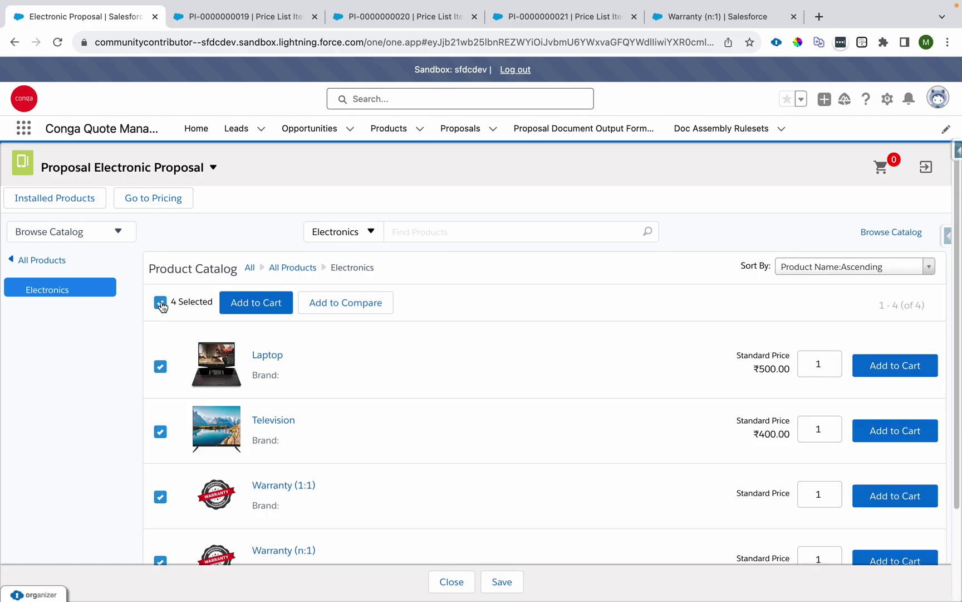
{"action": "scroll", "coordinate": [167, 412], "scroll_direction": "down", "scroll_amount": 2}
{"action": "left_click", "coordinate": [160, 424]}
{"action": "scroll", "coordinate": [78, 470], "scroll_direction": "up", "scroll_amount": 1}
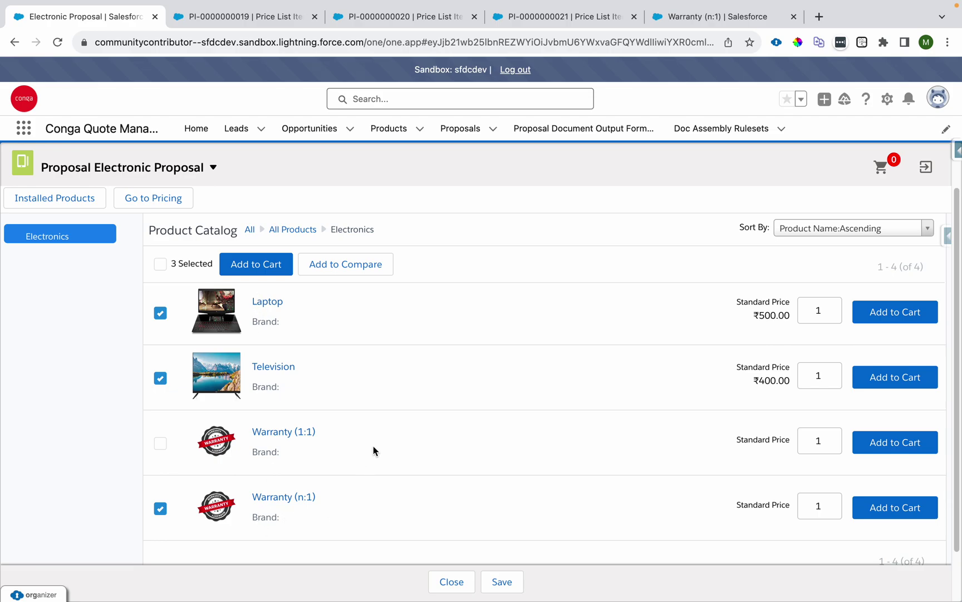
{"action": "left_click_drag", "start_coordinate": [338, 497], "coordinate": [254, 504]}
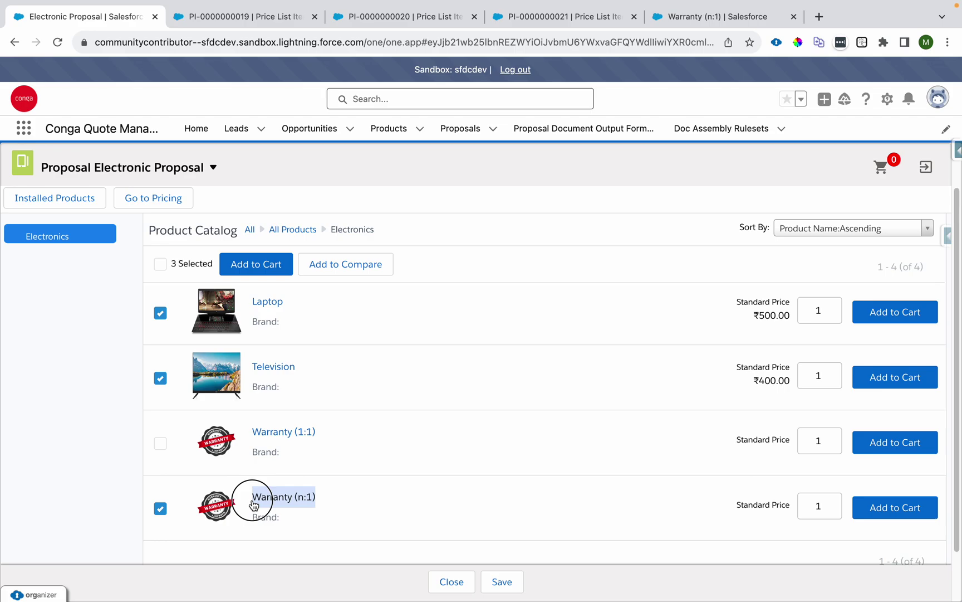
{"action": "left_click", "coordinate": [256, 264]}
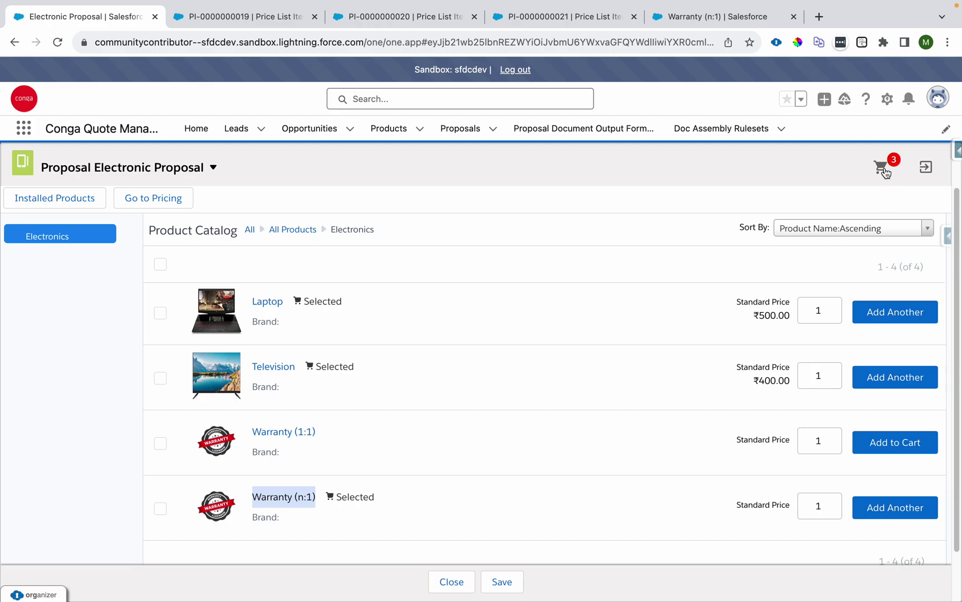
Verify mini-cart prices: Laptop ₹500.00, Television ₹400.00, Warranty (n:1) ₹63.00.
{"action": "left_click", "coordinate": [885, 170]}
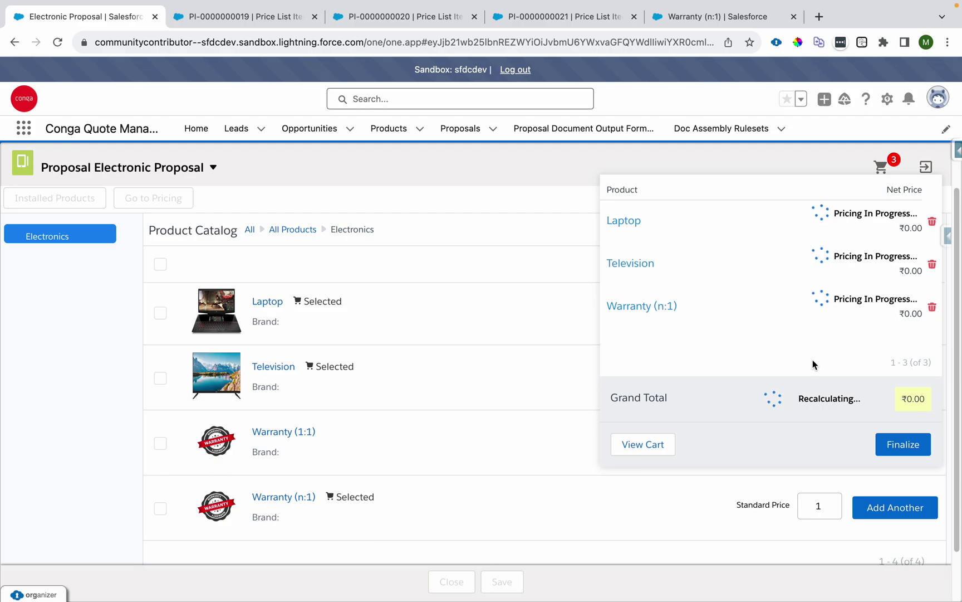
{"action": "left_click_drag", "start_coordinate": [892, 220], "coordinate": [923, 220]}
{"action": "left_click_drag", "start_coordinate": [892, 261], "coordinate": [920, 261]}
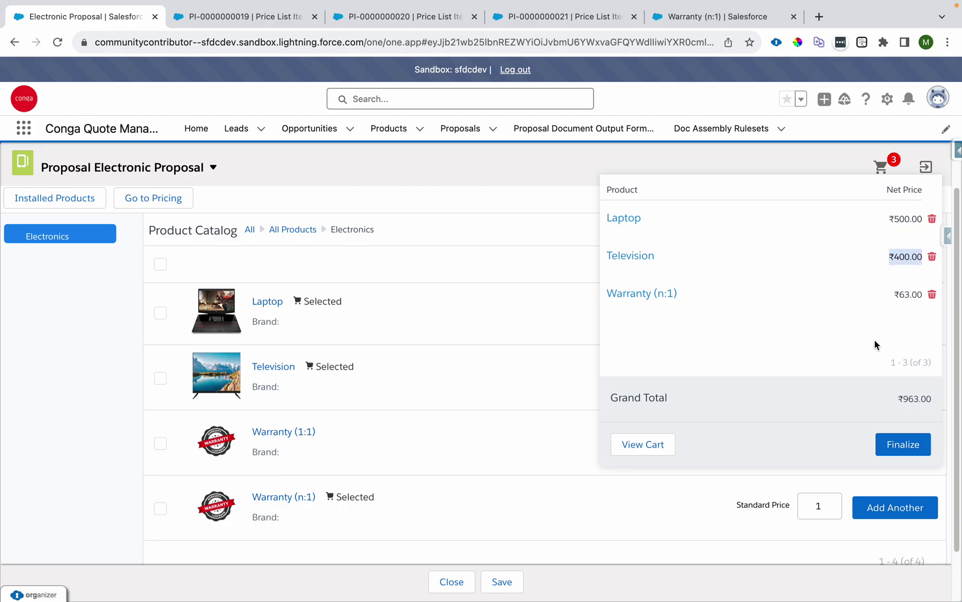
{"action": "left_click_drag", "start_coordinate": [900, 295], "coordinate": [922, 300]}
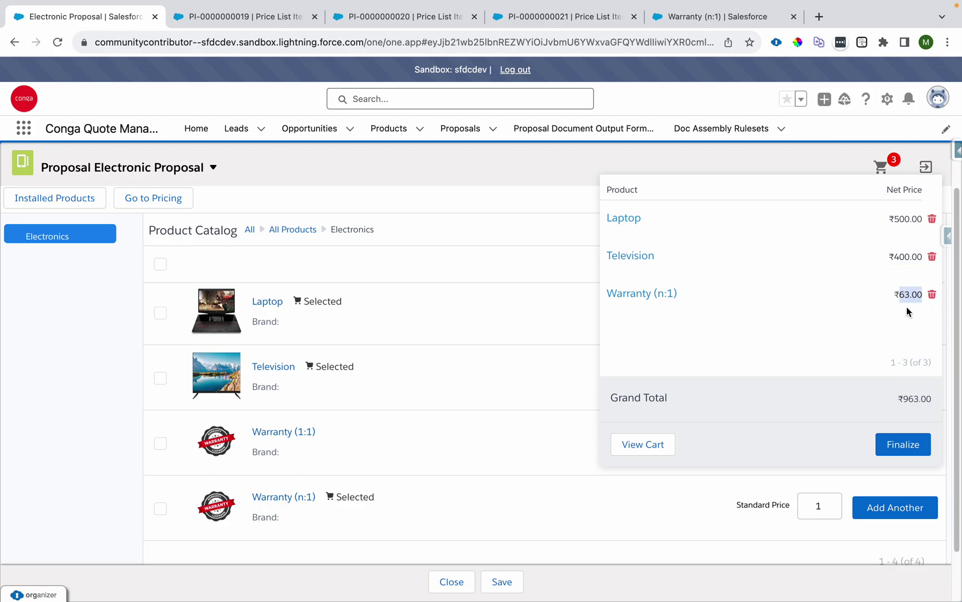
{"action": "left_click", "coordinate": [651, 451]}
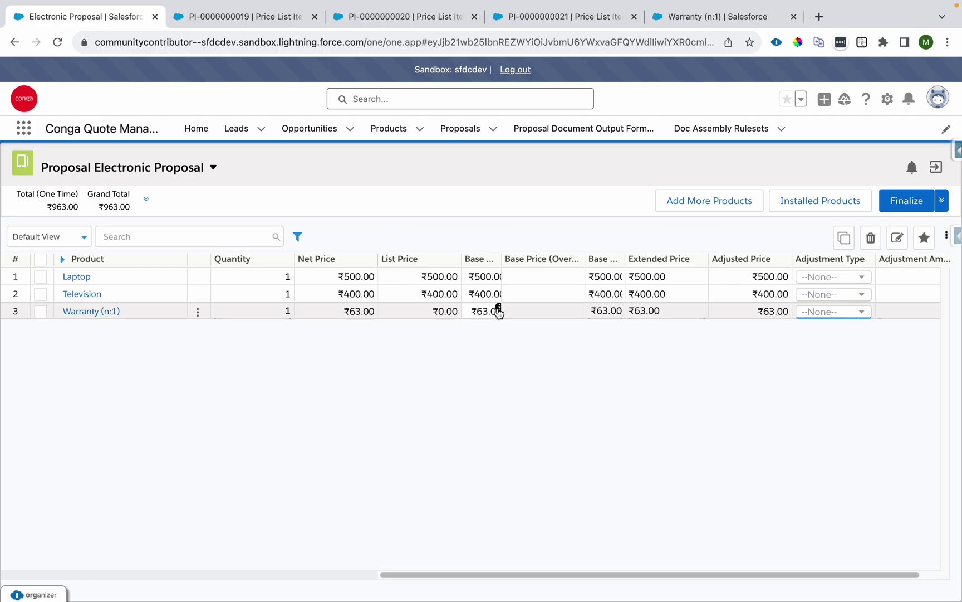
Inspect the Warranty (n:1) price breakdown, whose two related rows total ₹900.00.
{"action": "left_click", "coordinate": [499, 309]}
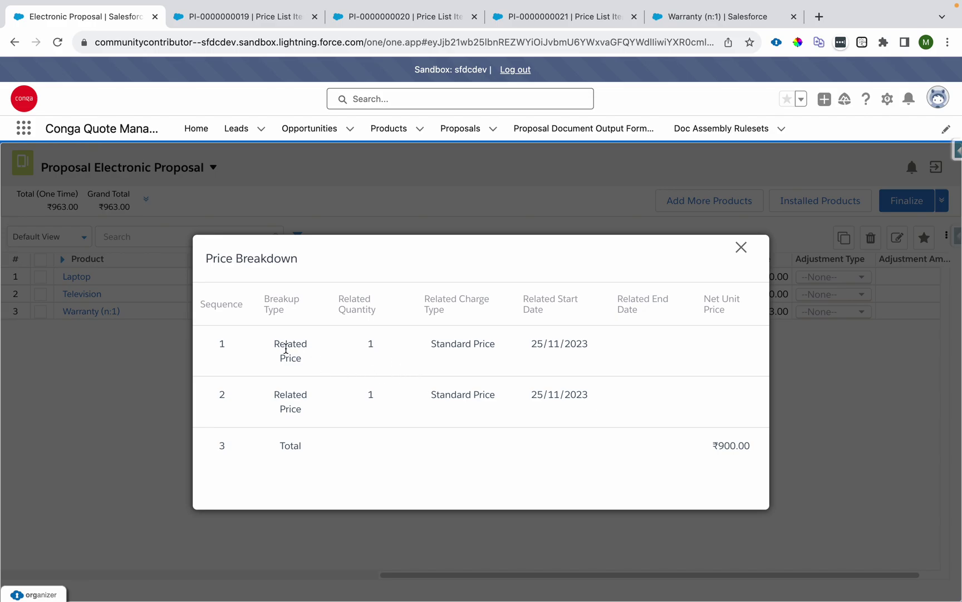
{"action": "left_click_drag", "start_coordinate": [266, 348], "coordinate": [619, 408]}
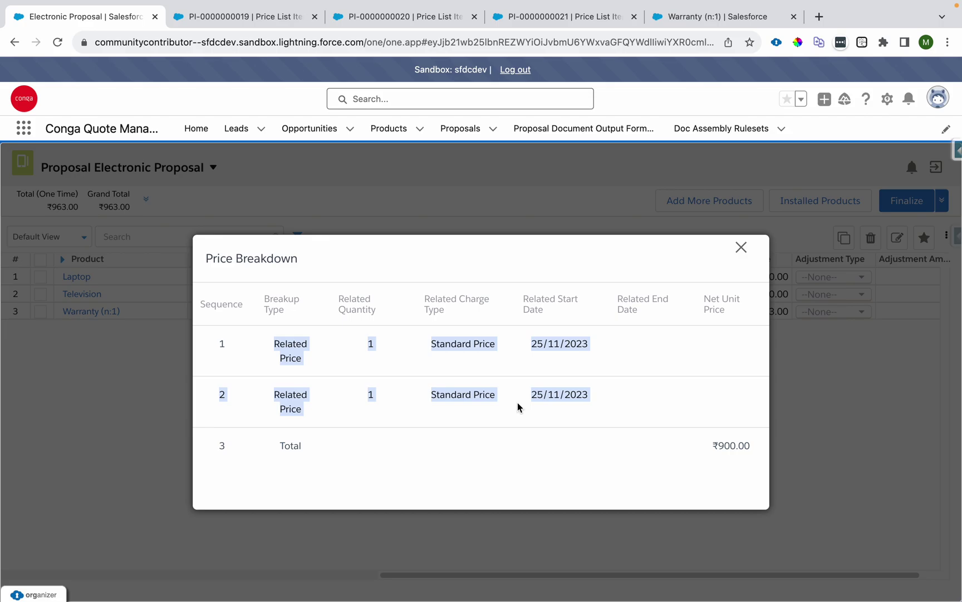
{"action": "double_click", "coordinate": [731, 446]}
{"action": "left_click", "coordinate": [741, 247]}
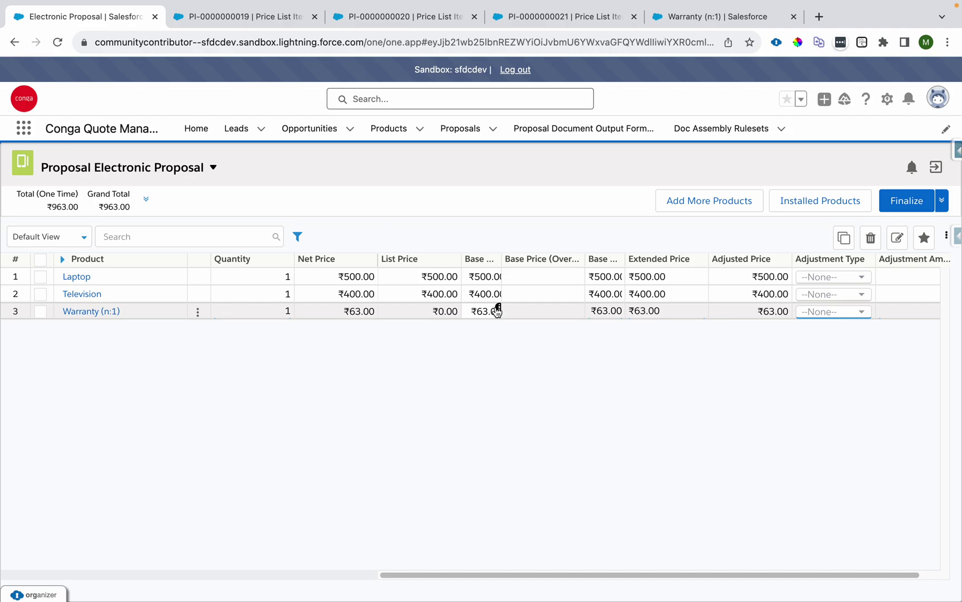
{"action": "left_click", "coordinate": [708, 19]}
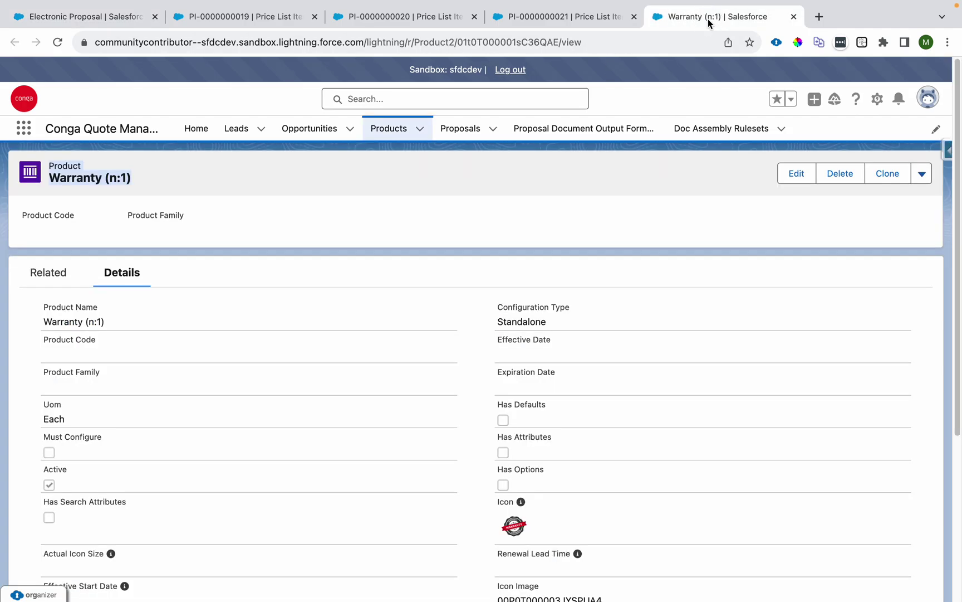
{"action": "left_click_drag", "start_coordinate": [50, 180], "coordinate": [127, 183]}
{"action": "left_click", "coordinate": [49, 279]}
{"action": "scroll", "coordinate": [309, 273], "scroll_direction": "down", "scroll_amount": 10}
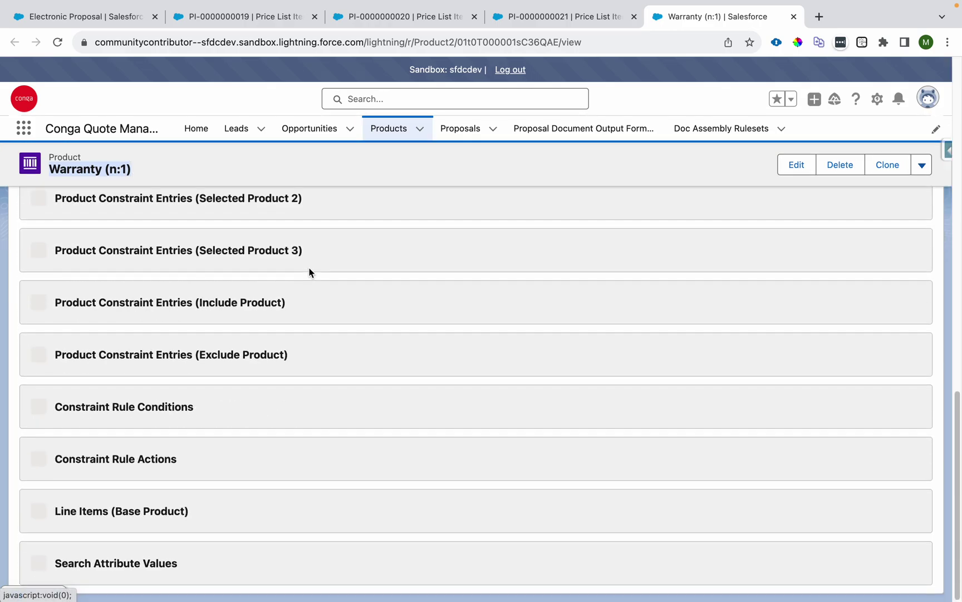
{"action": "scroll", "coordinate": [309, 273], "scroll_direction": "up", "scroll_amount": 10}
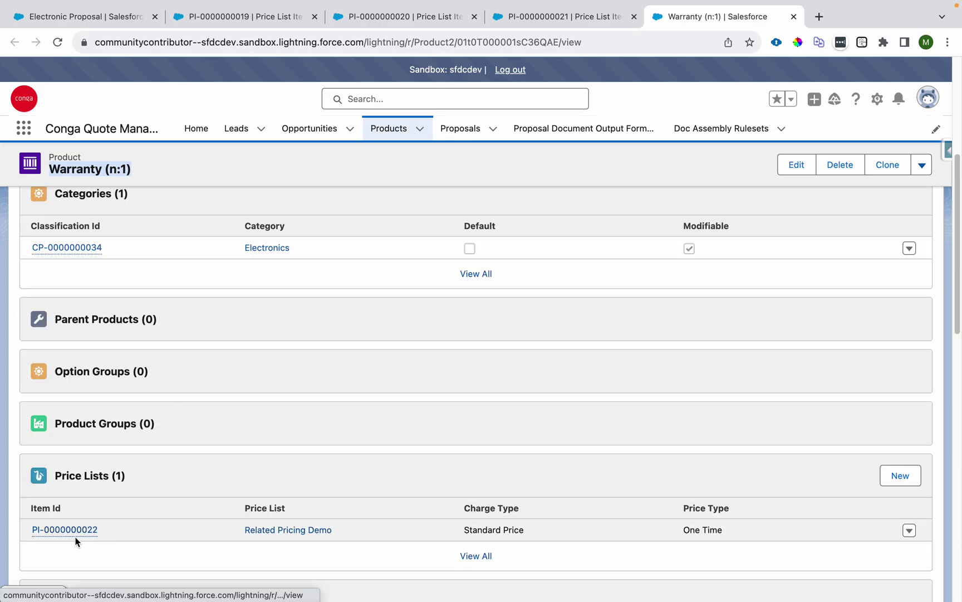
{"action": "left_click", "coordinate": [73, 530]}
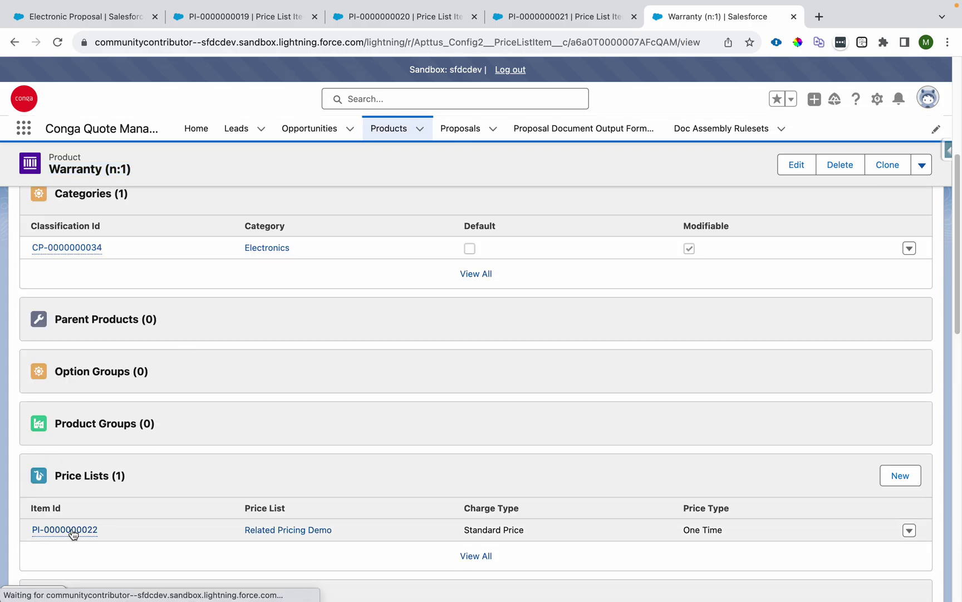
{"action": "scroll", "coordinate": [363, 303], "scroll_direction": "down", "scroll_amount": 3}
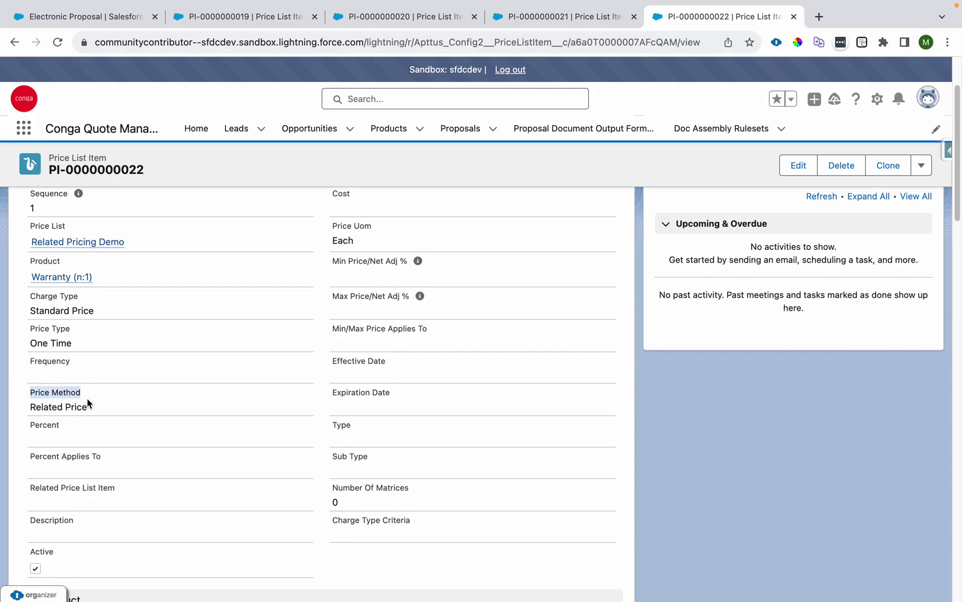
{"action": "left_click_drag", "start_coordinate": [95, 406], "coordinate": [34, 406]}
{"action": "scroll", "coordinate": [102, 382], "scroll_direction": "down", "scroll_amount": 6}
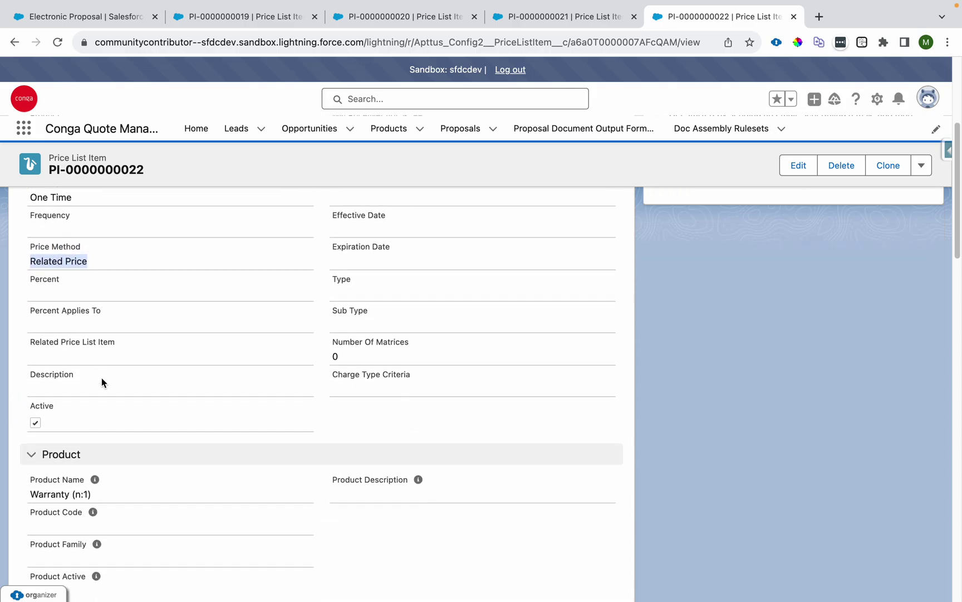
{"action": "scroll", "coordinate": [102, 382], "scroll_direction": "down", "scroll_amount": 8}
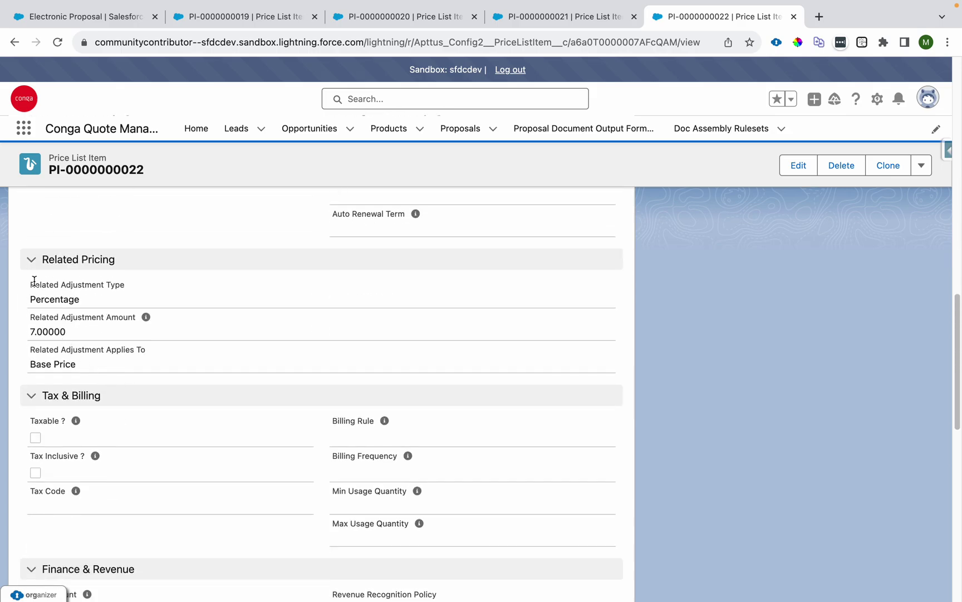
{"action": "mouse_move", "coordinate": [29, 288]}
{"action": "left_mouse_down"}
{"action": "mouse_move", "coordinate": [128, 291]}
{"action": "mouse_move", "coordinate": [29, 302]}
{"action": "mouse_move", "coordinate": [34, 317]}
{"action": "mouse_move", "coordinate": [125, 320]}
{"action": "left_mouse_up"}
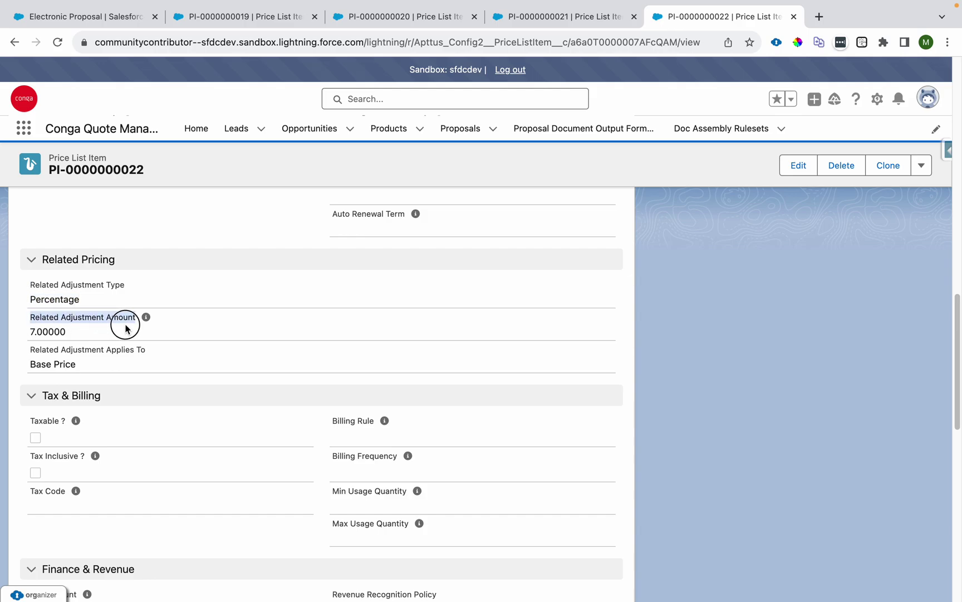
{"action": "left_click", "coordinate": [67, 334]}
{"action": "left_click_drag", "start_coordinate": [67, 334], "coordinate": [15, 369]}
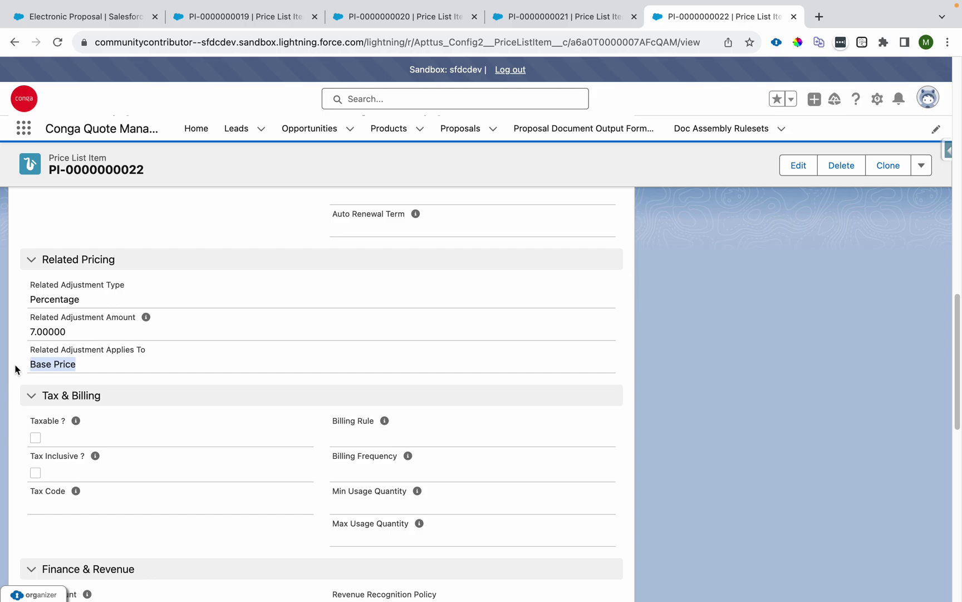
{"action": "left_click_drag", "start_coordinate": [31, 333], "coordinate": [95, 335]}
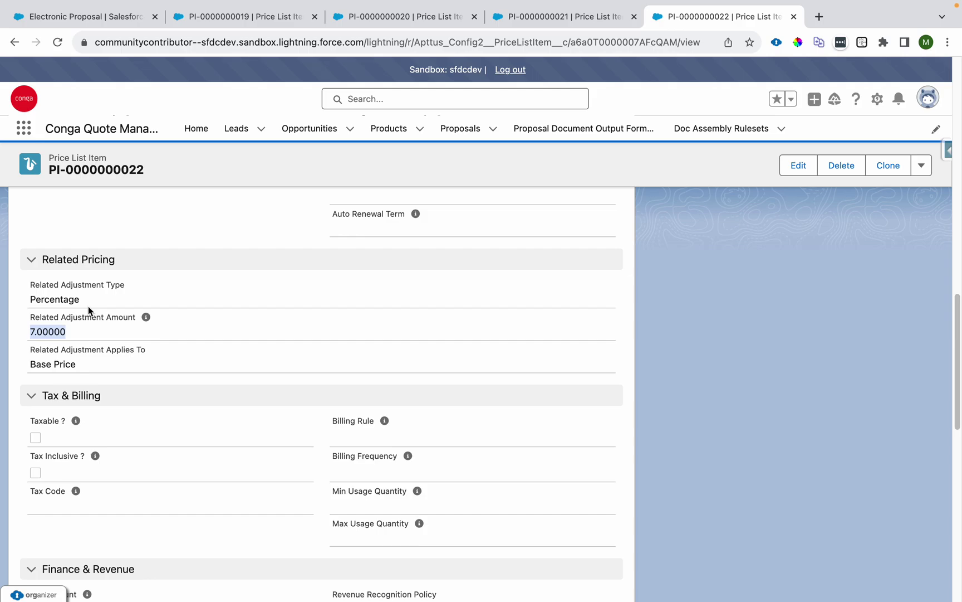
{"action": "left_click_drag", "start_coordinate": [91, 366], "coordinate": [27, 370]}
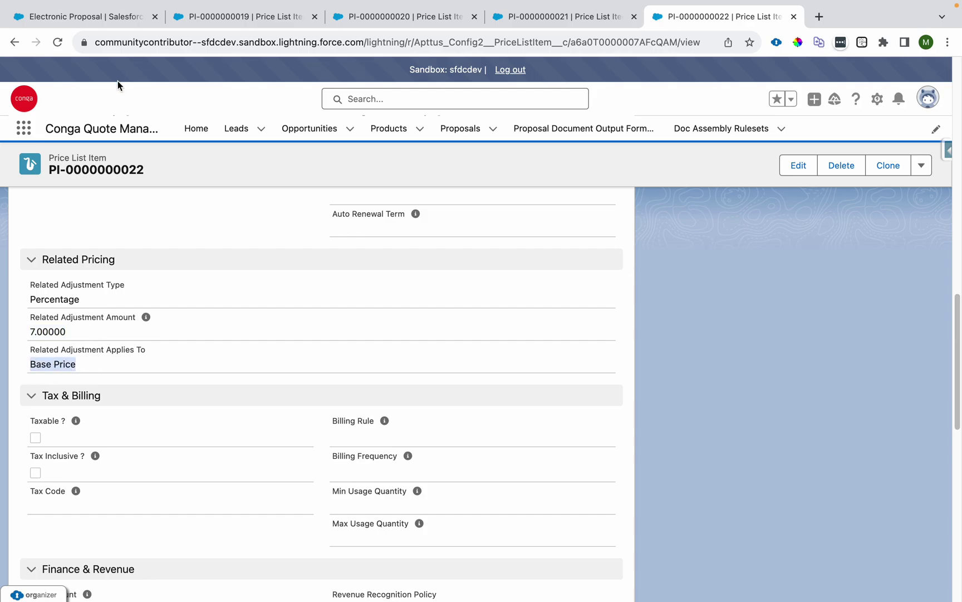
{"action": "left_click", "coordinate": [96, 20]}
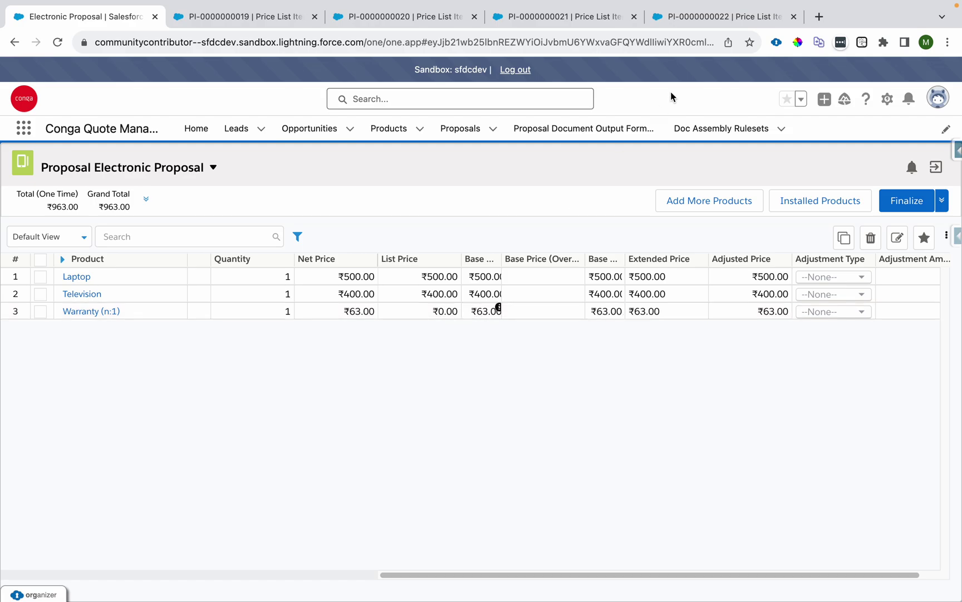
{"action": "left_click", "coordinate": [706, 16]}
{"action": "scroll", "coordinate": [282, 288], "scroll_direction": "up", "scroll_amount": 5}
{"action": "scroll", "coordinate": [283, 290], "scroll_direction": "up", "scroll_amount": 10}
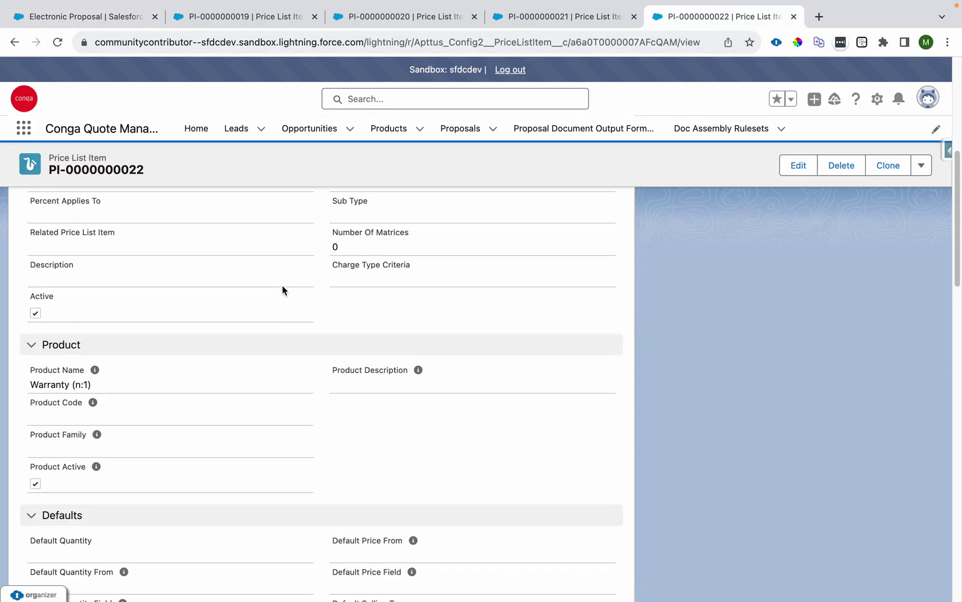
{"action": "left_click_drag", "start_coordinate": [113, 456], "coordinate": [28, 449]}
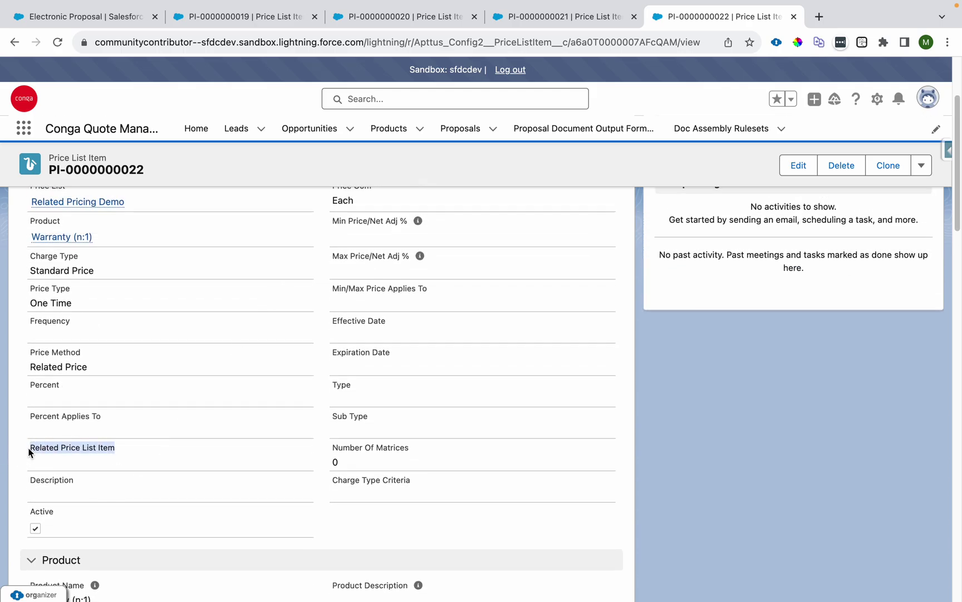
{"action": "scroll", "coordinate": [199, 446], "scroll_direction": "up", "scroll_amount": 5}
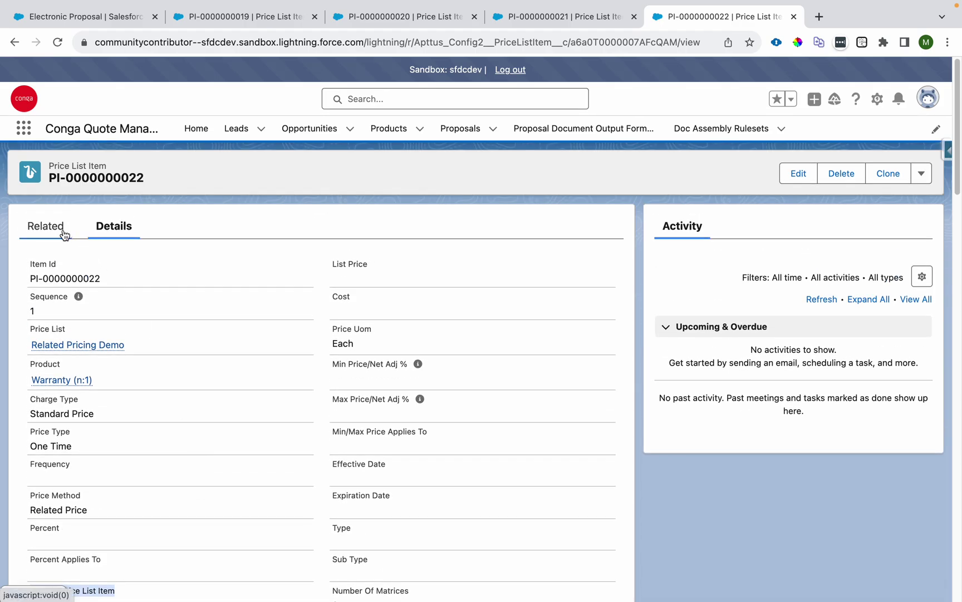
{"action": "left_click", "coordinate": [64, 235]}
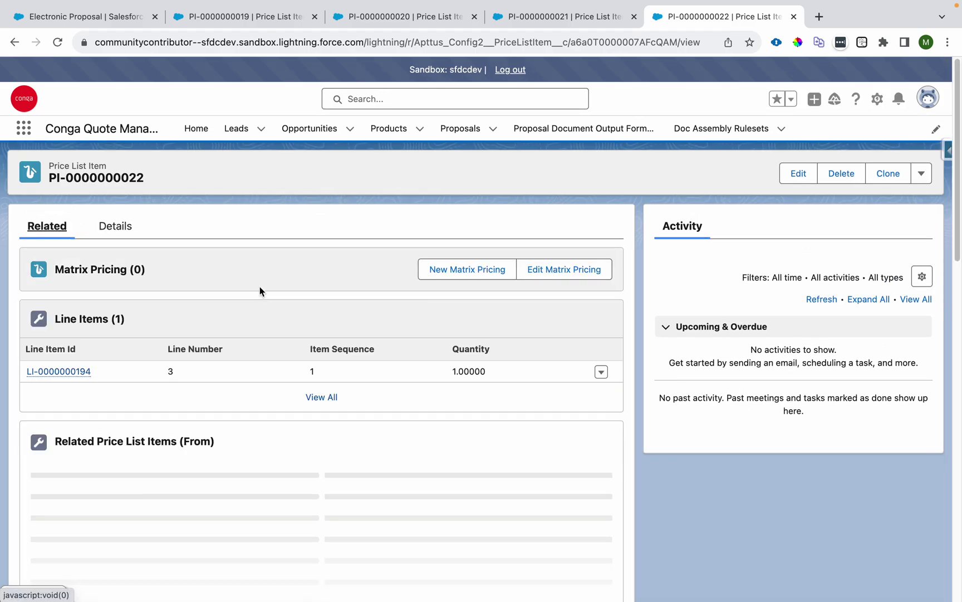
{"action": "scroll", "coordinate": [260, 287], "scroll_direction": "down", "scroll_amount": 3}
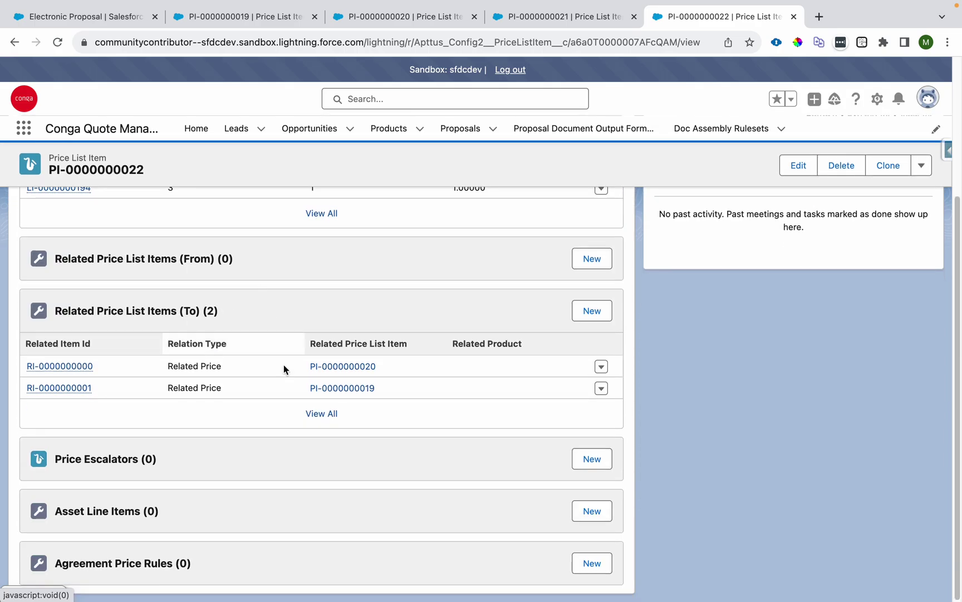
{"action": "left_click", "coordinate": [319, 414]}
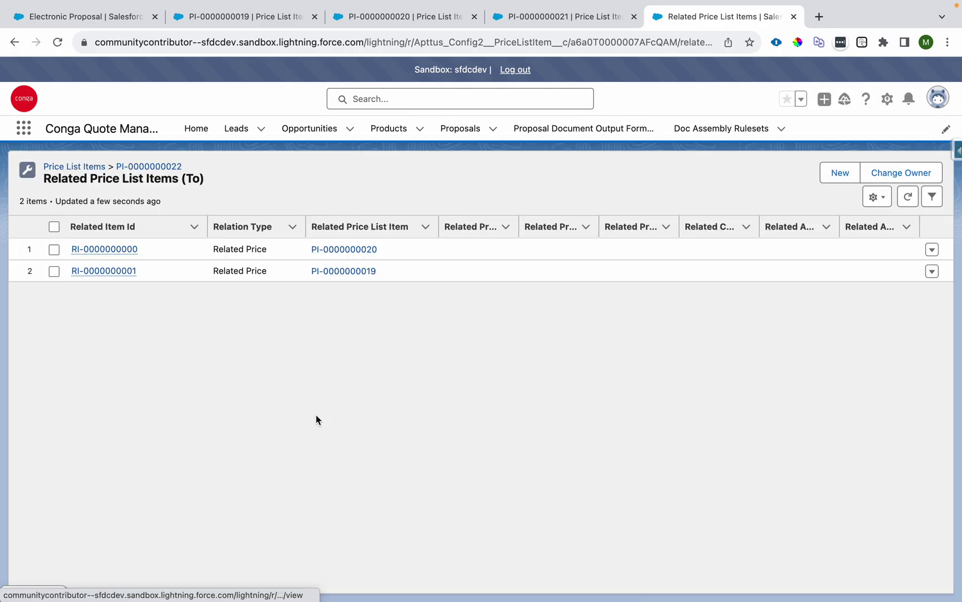
{"action": "left_click", "coordinate": [122, 249]}
{"action": "right_click", "coordinate": [121, 248]}
{"action": "left_click", "coordinate": [133, 253]}
{"action": "right_click", "coordinate": [111, 270]}
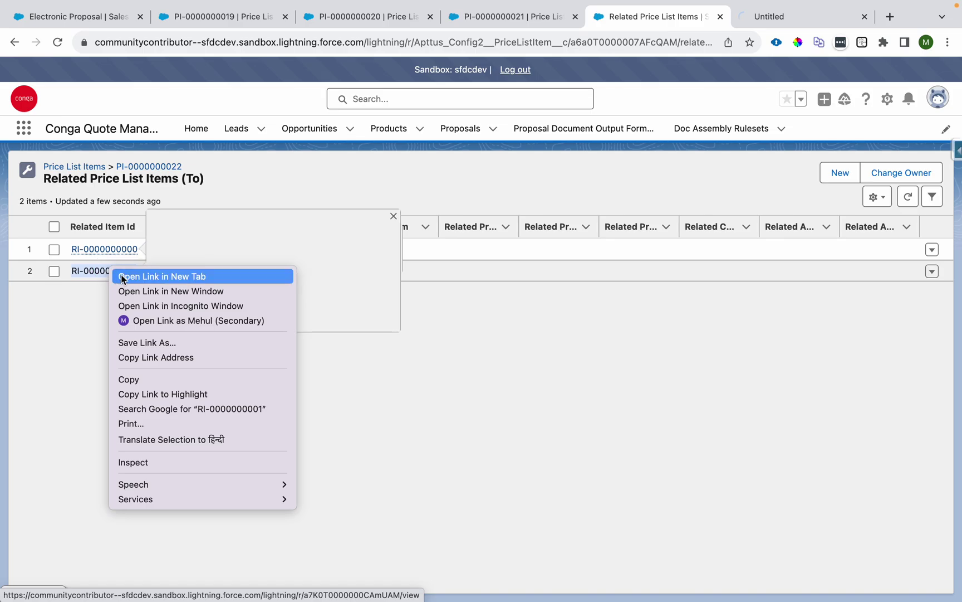
{"action": "left_click", "coordinate": [168, 276]}
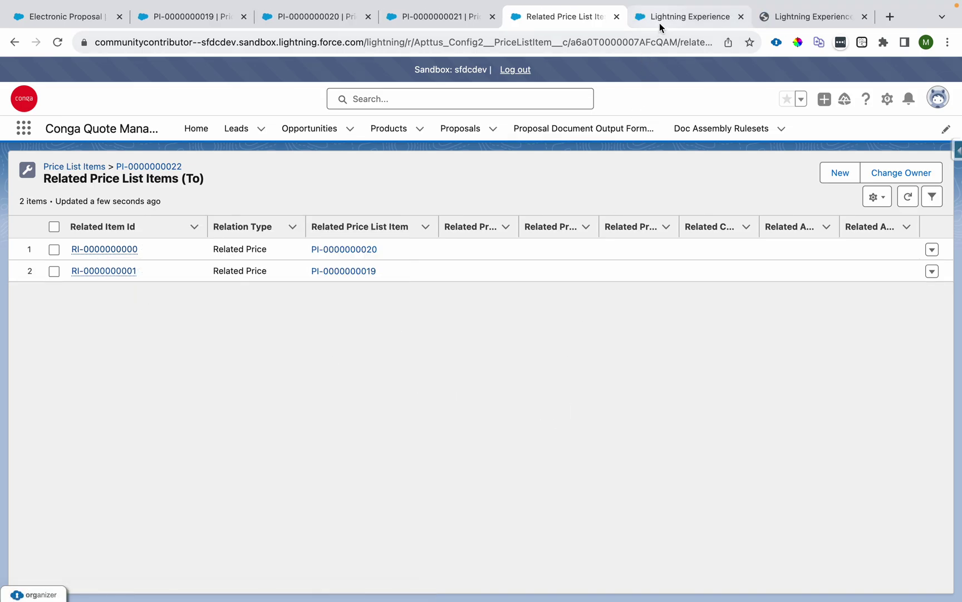
{"action": "left_click", "coordinate": [660, 22]}
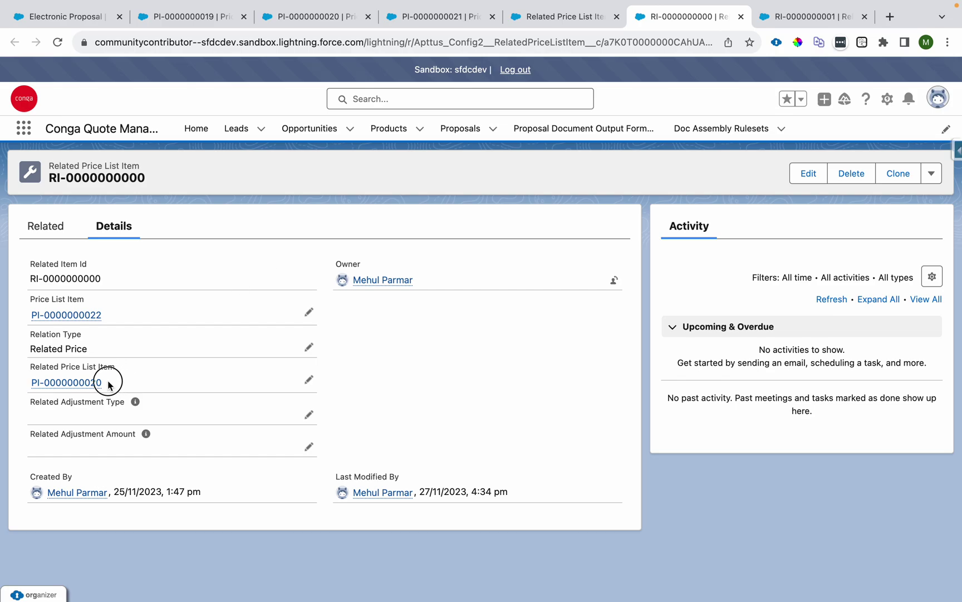
{"action": "left_click_drag", "start_coordinate": [109, 385], "coordinate": [23, 386]}
{"action": "left_click", "coordinate": [788, 16]}
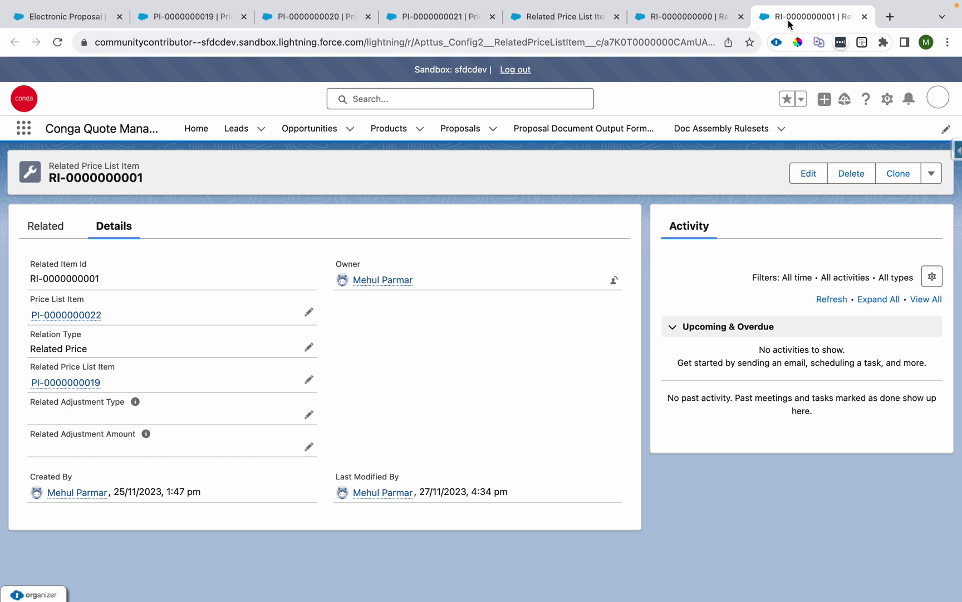
{"action": "left_click_drag", "start_coordinate": [108, 384], "coordinate": [29, 384]}
{"action": "right_click", "coordinate": [88, 384]}
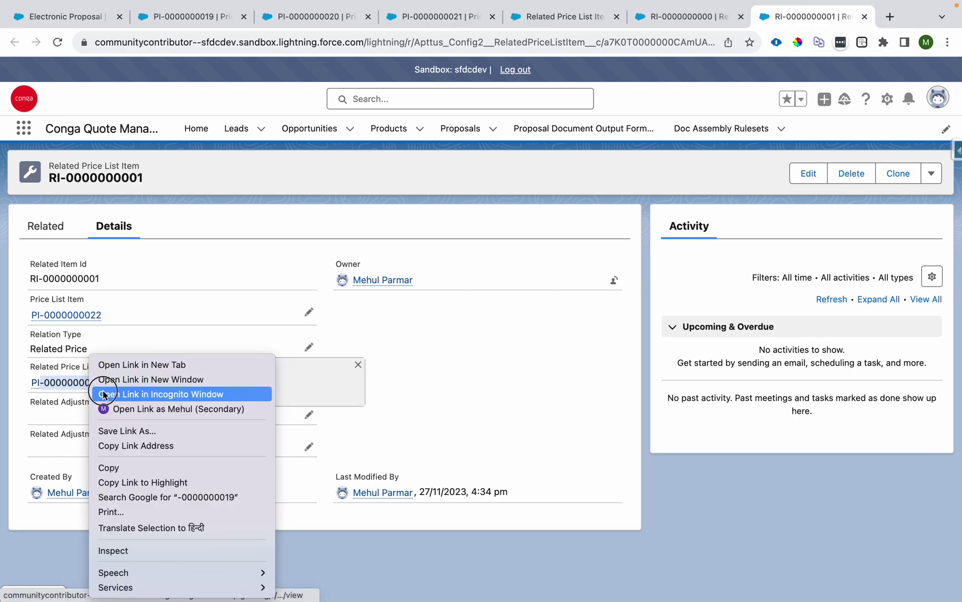
{"action": "left_click", "coordinate": [112, 366]}
{"action": "left_click", "coordinate": [607, 17]}
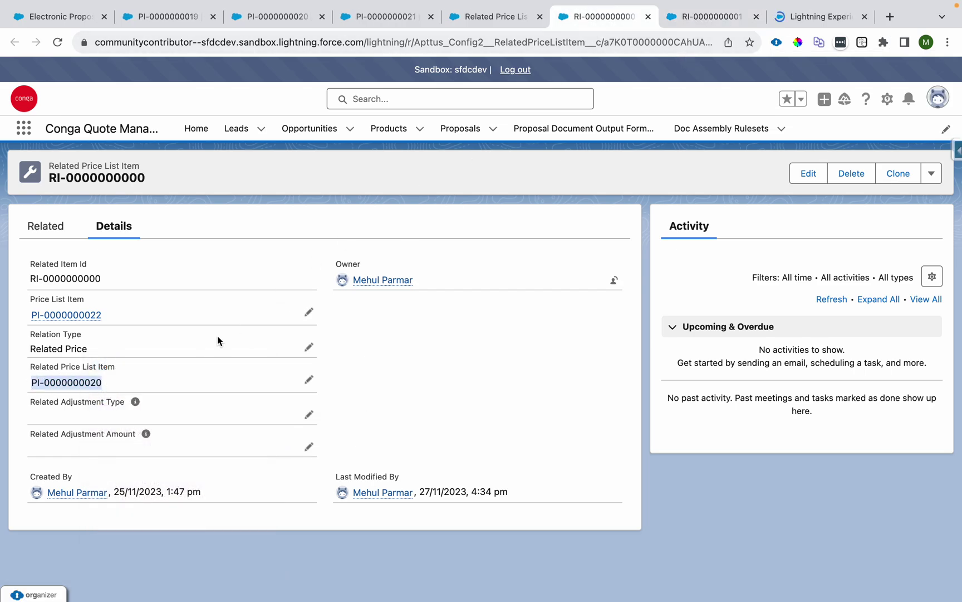
{"action": "right_click", "coordinate": [72, 391]}
{"action": "left_click", "coordinate": [112, 366]}
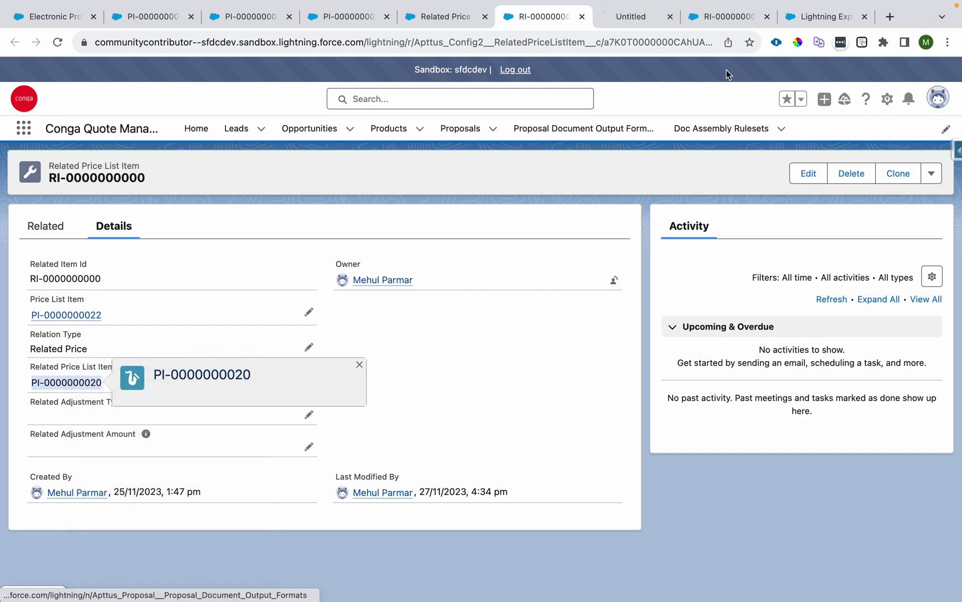
{"action": "left_click_drag", "start_coordinate": [672, 23], "coordinate": [724, 18]}
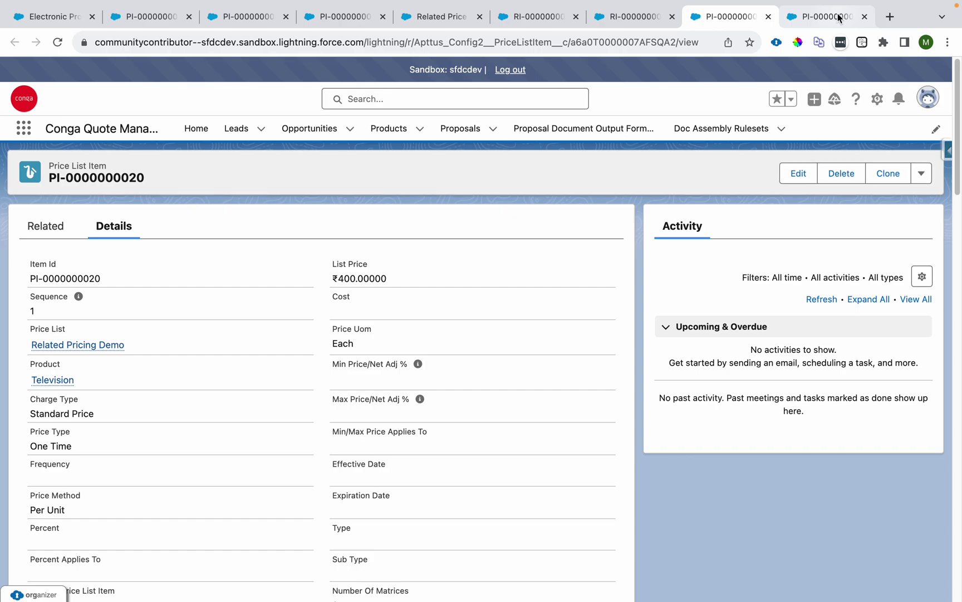
{"action": "left_click", "coordinate": [839, 18]}
{"action": "left_click_drag", "start_coordinate": [110, 389], "coordinate": [1, 383]}
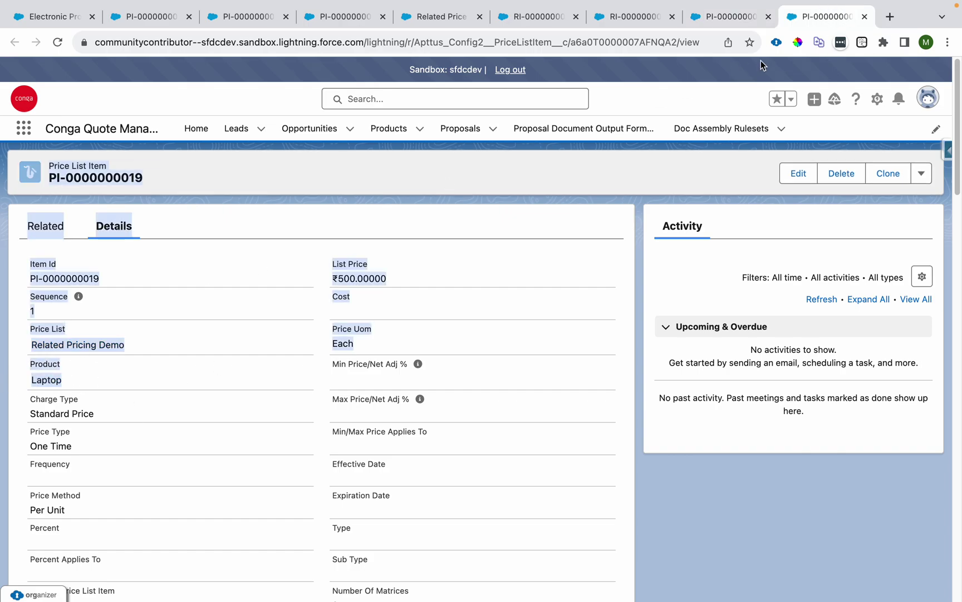
{"action": "left_click", "coordinate": [768, 16]}
{"action": "left_click", "coordinate": [768, 17]}
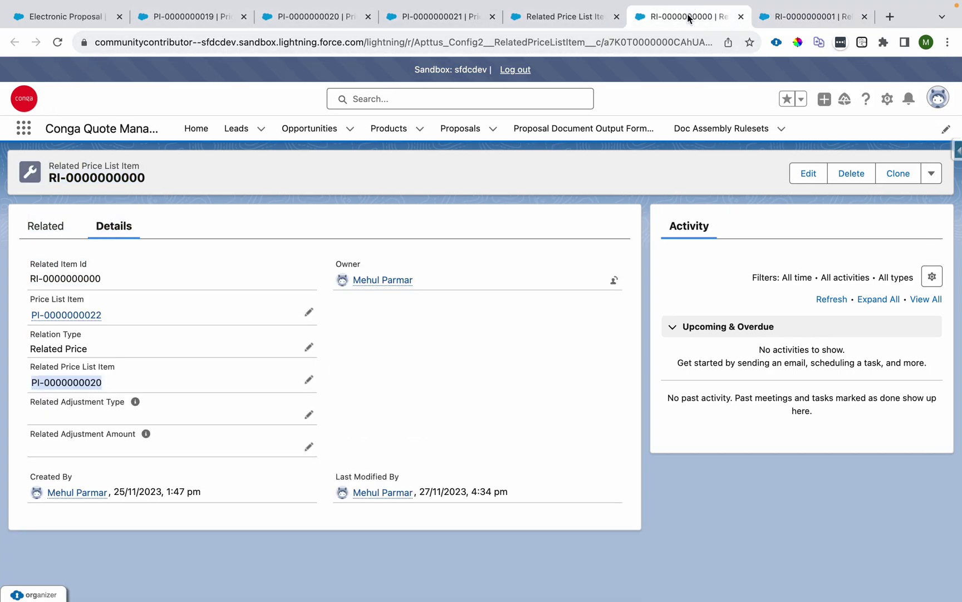
{"action": "left_click", "coordinate": [544, 16]}
{"action": "left_click", "coordinate": [149, 166]}
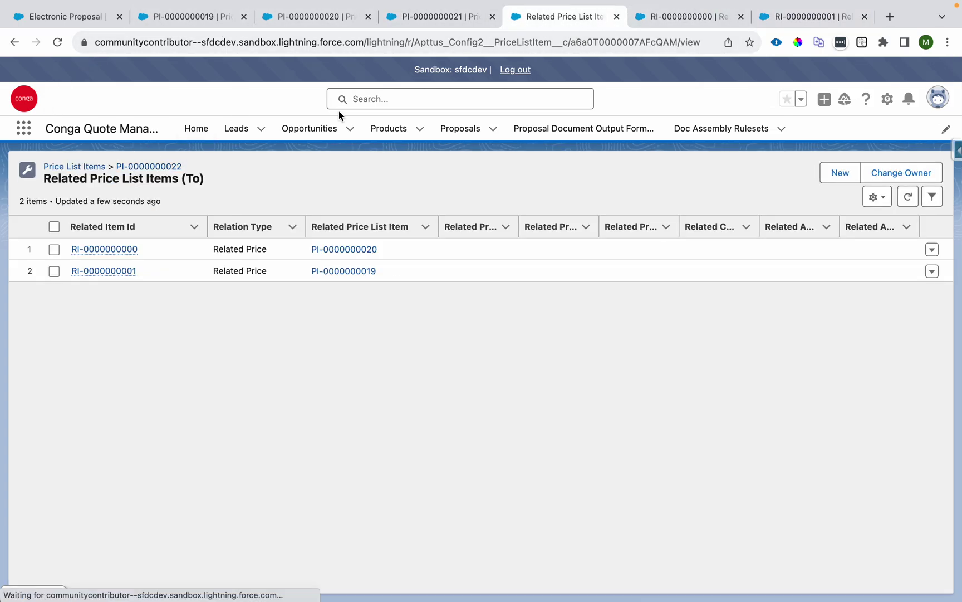
{"action": "left_click", "coordinate": [740, 16]}
{"action": "left_click", "coordinate": [740, 17]}
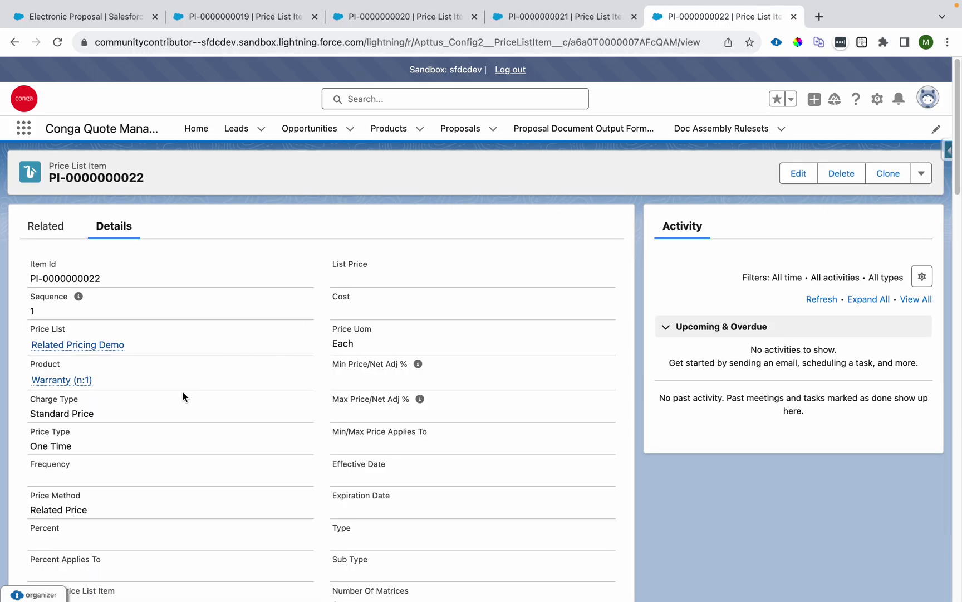
{"action": "scroll", "coordinate": [168, 405], "scroll_direction": "down", "scroll_amount": 5}
{"action": "scroll", "coordinate": [56, 384], "scroll_direction": "down", "scroll_amount": 8}
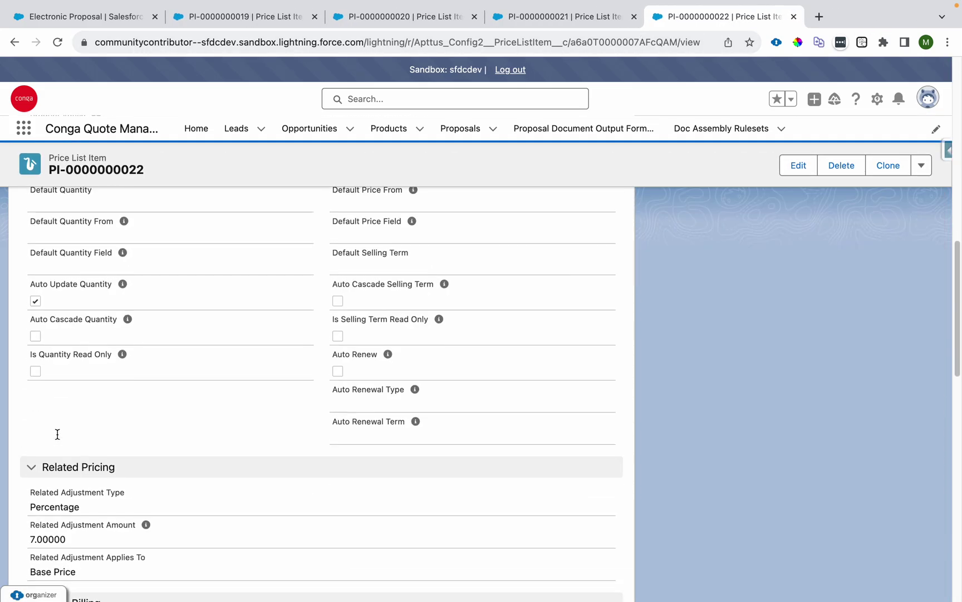
{"action": "left_click_drag", "start_coordinate": [31, 536], "coordinate": [104, 536]}
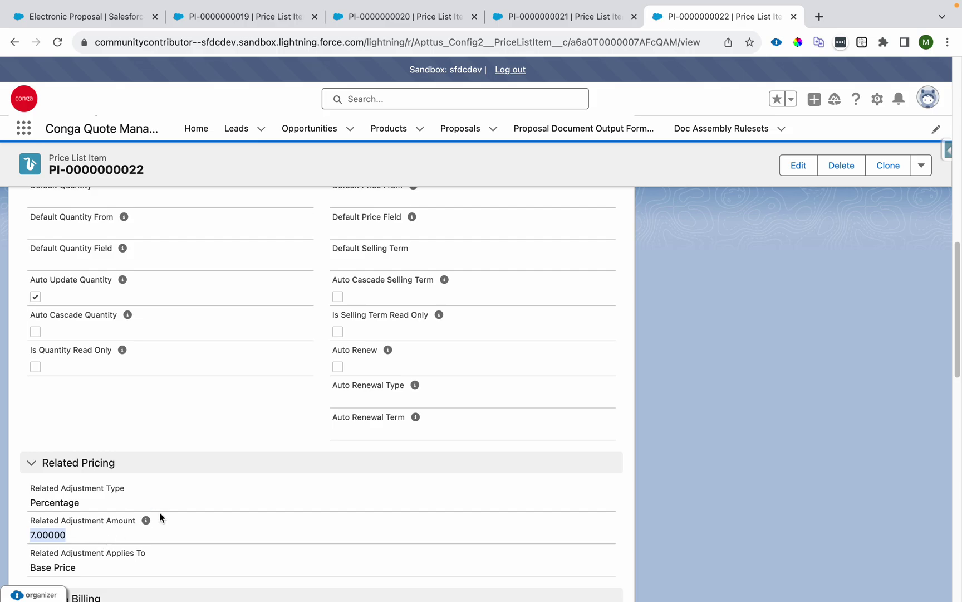
{"action": "scroll", "coordinate": [436, 422], "scroll_direction": "up", "scroll_amount": 15}
{"action": "left_click", "coordinate": [785, 181]}
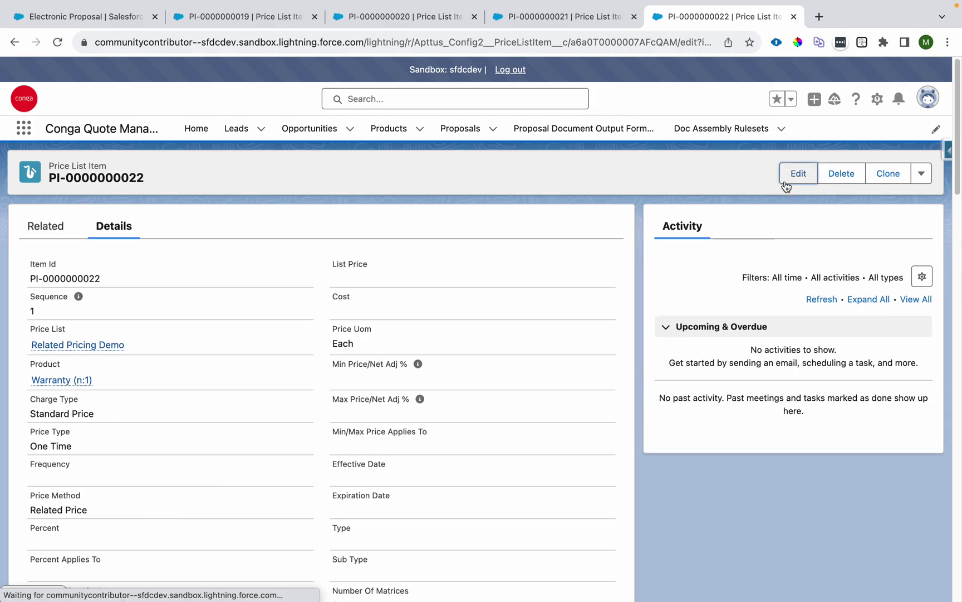
{"action": "left_click", "coordinate": [249, 18]}
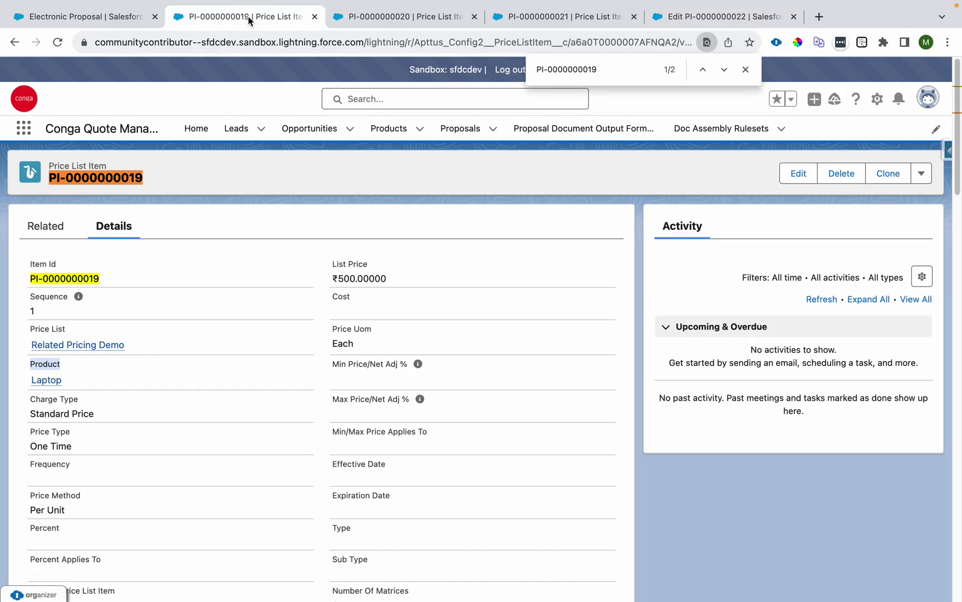
{"action": "left_click", "coordinate": [314, 17]}
{"action": "left_click", "coordinate": [315, 17]}
{"action": "left_click", "coordinate": [80, 18]}
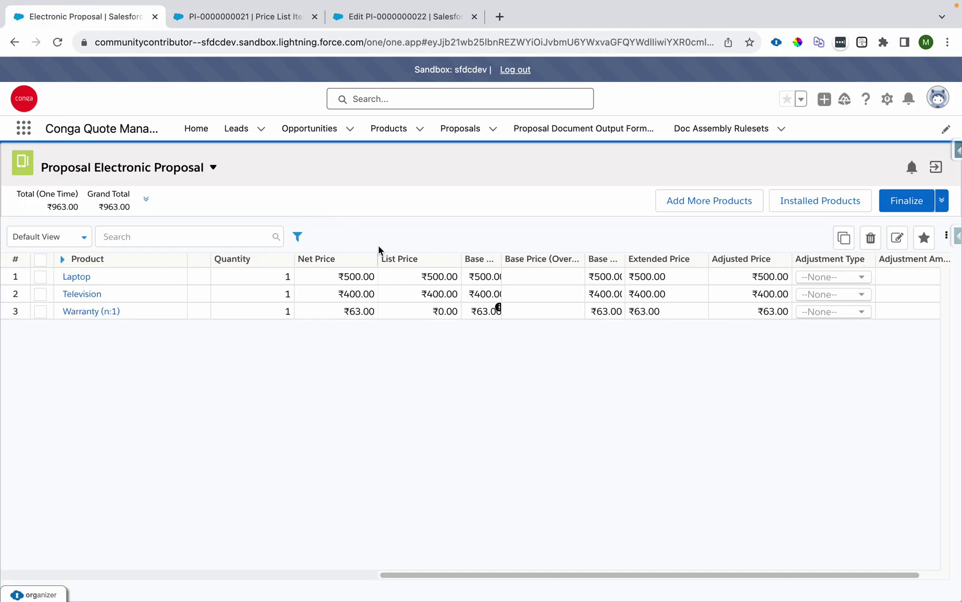
{"action": "left_click_drag", "start_coordinate": [352, 302], "coordinate": [375, 301]}
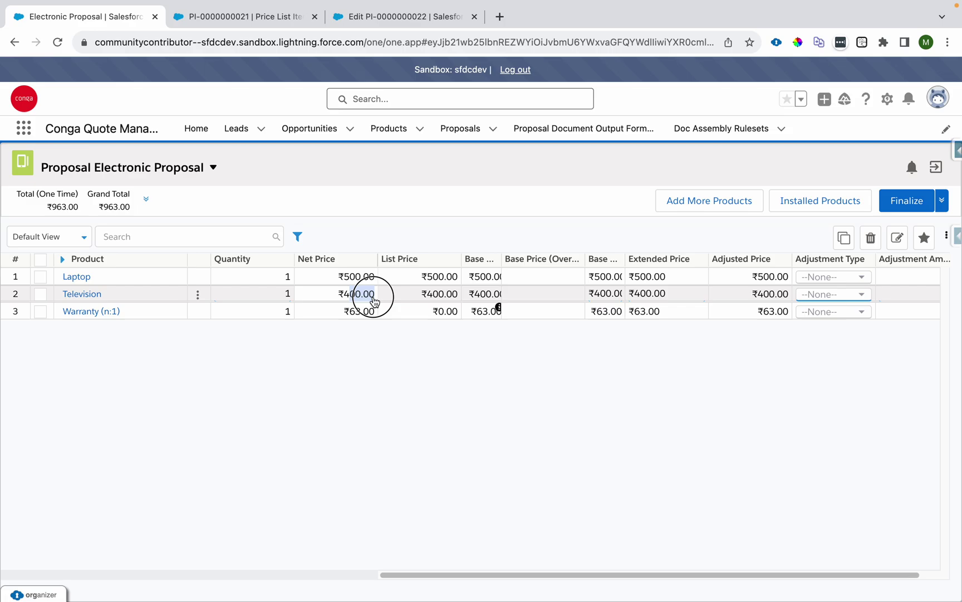
{"action": "left_click_drag", "start_coordinate": [349, 312], "coordinate": [363, 312]}
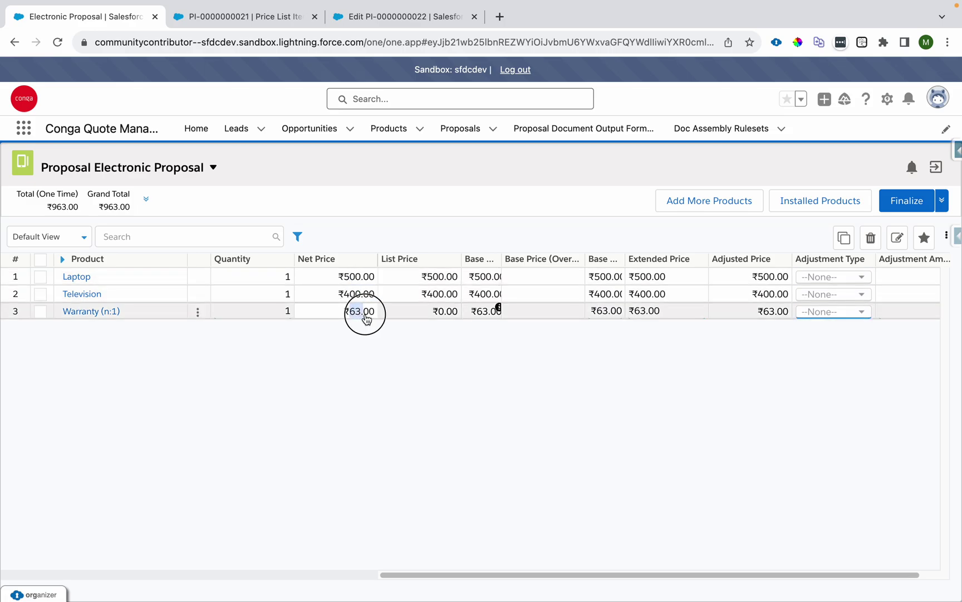
{"action": "left_click", "coordinate": [427, 18]}
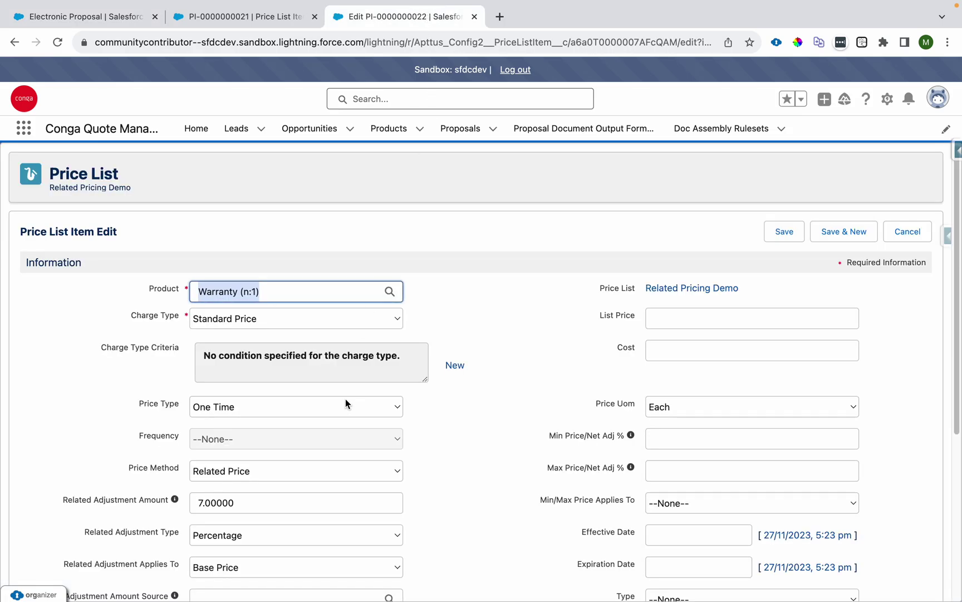
{"action": "scroll", "coordinate": [346, 399], "scroll_direction": "down", "scroll_amount": 5}
{"action": "double_click", "coordinate": [205, 269]}
{"action": "mouse_move", "coordinate": [179, 271]}
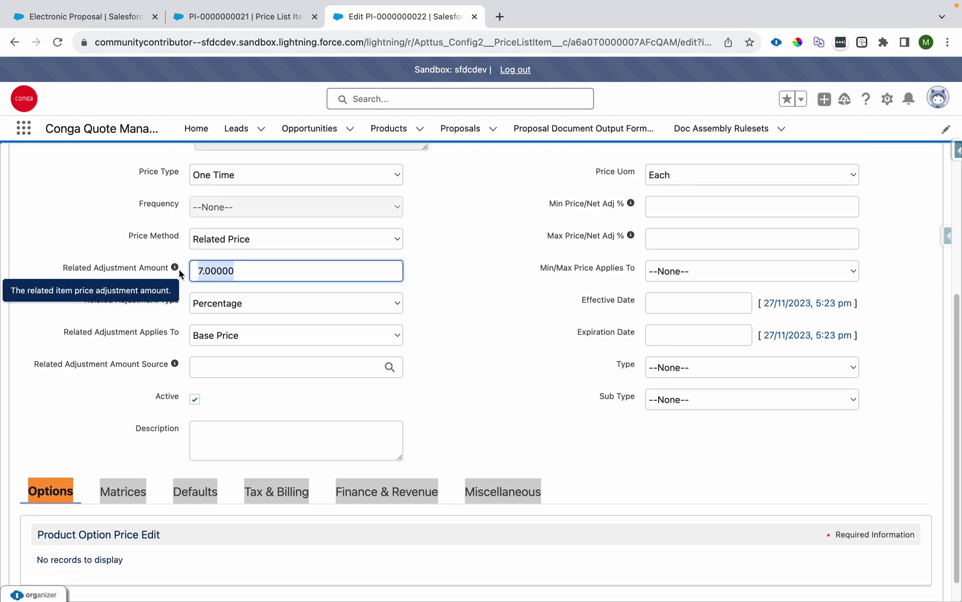
{"action": "scroll", "coordinate": [800, 217], "scroll_direction": "up", "scroll_amount": 5}
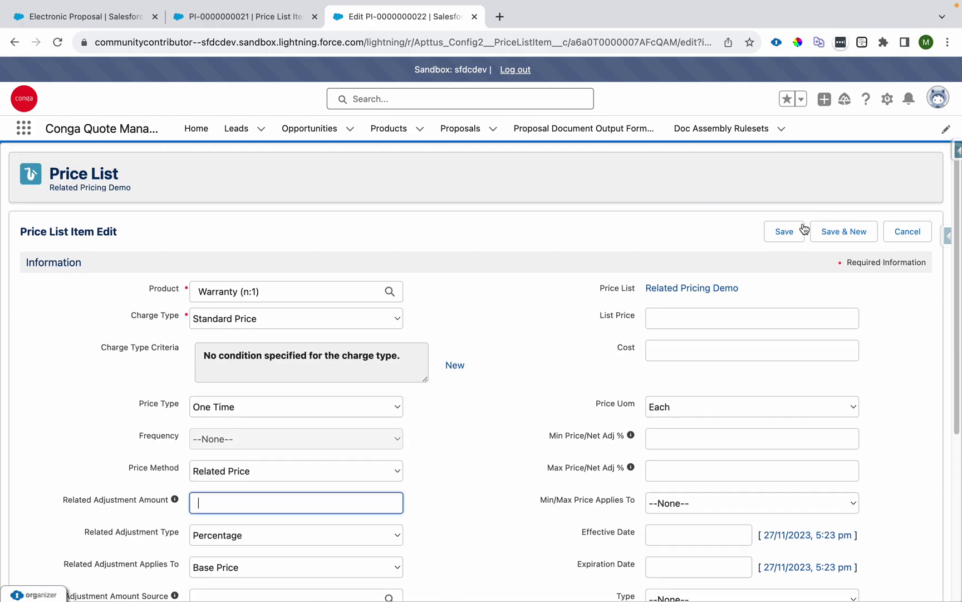
{"action": "left_click", "coordinate": [785, 231]}
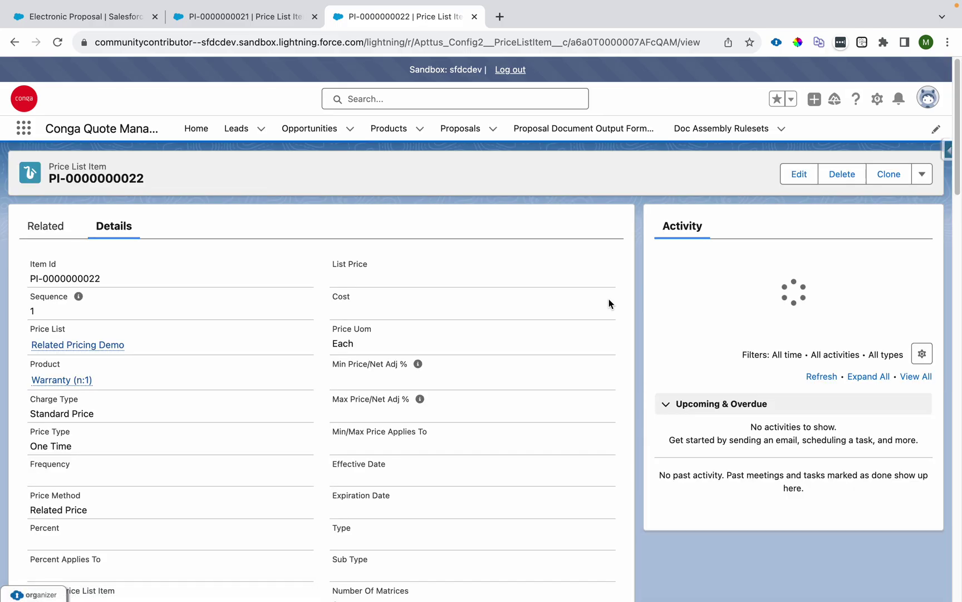
{"action": "left_click", "coordinate": [54, 226]}
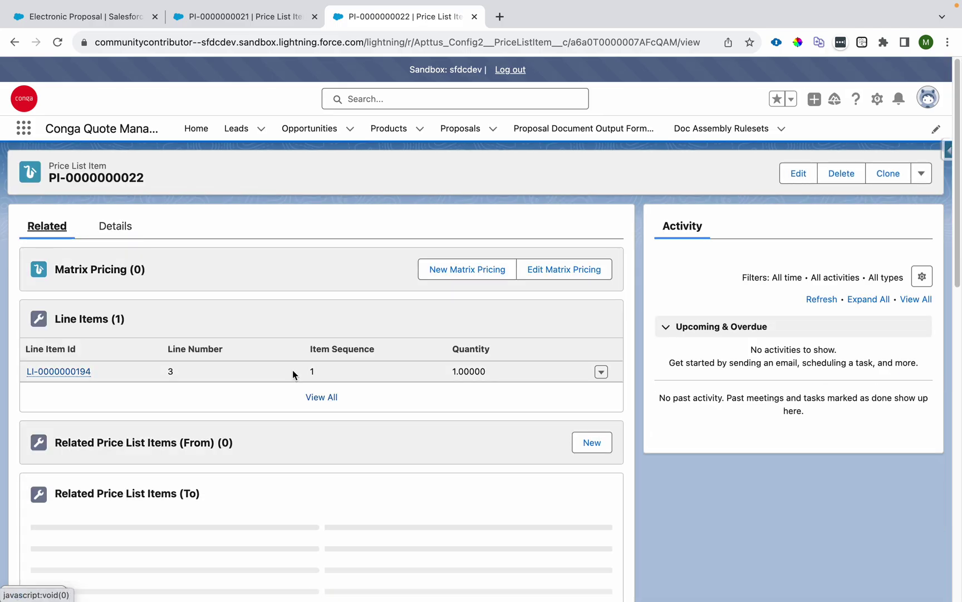
{"action": "scroll", "coordinate": [294, 374], "scroll_direction": "down", "scroll_amount": 2}
{"action": "left_click", "coordinate": [312, 488]}
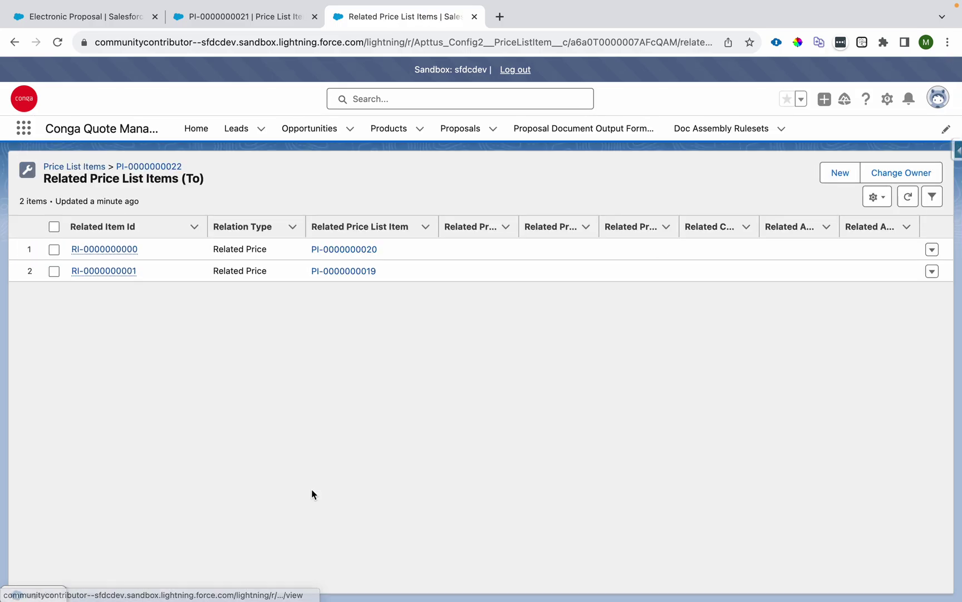
{"action": "left_click", "coordinate": [933, 250]}
{"action": "left_click", "coordinate": [898, 245]}
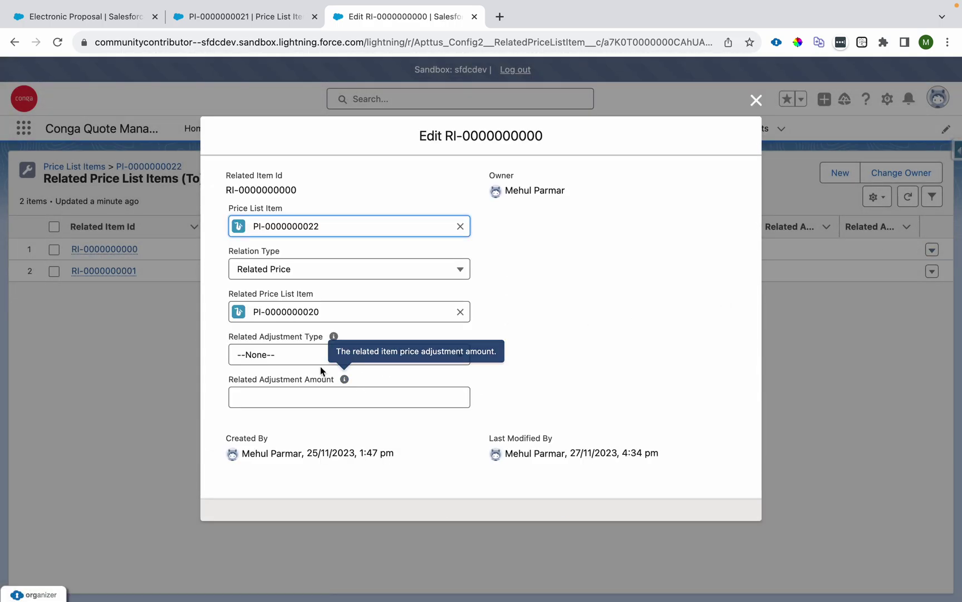
{"action": "left_click", "coordinate": [302, 357]}
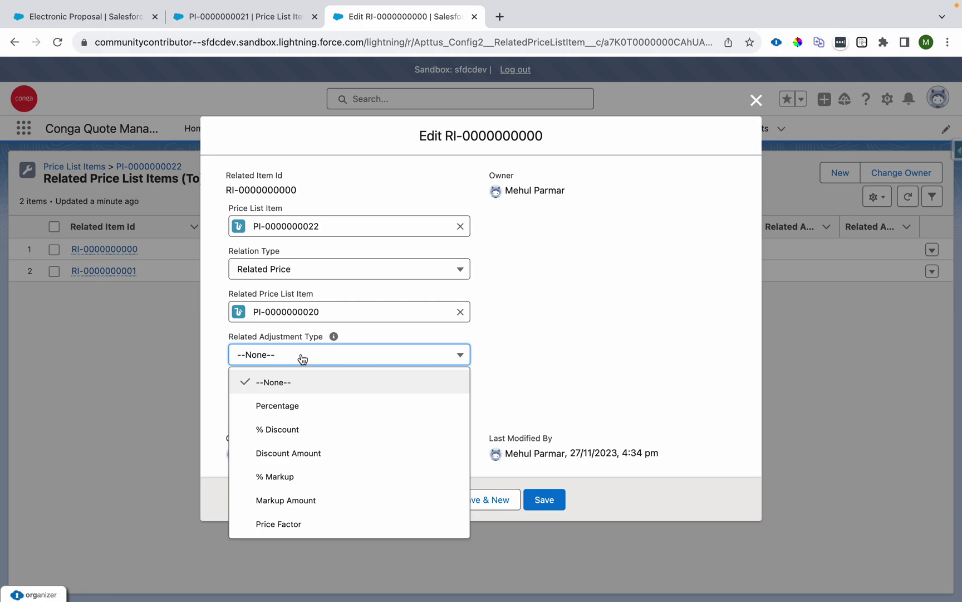
{"action": "left_click", "coordinate": [301, 404]}
{"action": "left_click", "coordinate": [289, 402]}
{"action": "type", "text": "10"}
{"action": "left_click", "coordinate": [544, 504]}
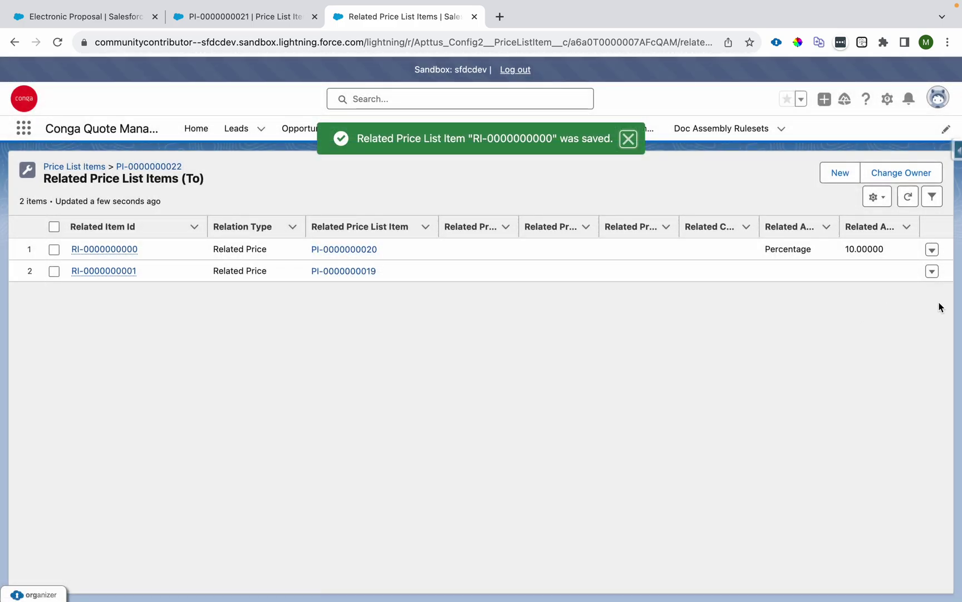
{"action": "left_click", "coordinate": [931, 272]}
{"action": "left_click", "coordinate": [907, 241]}
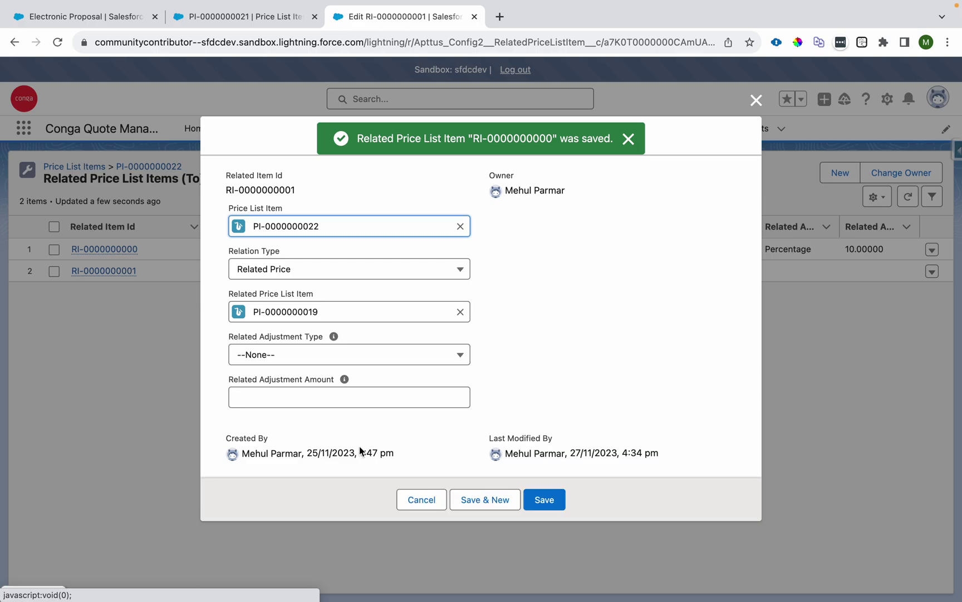
{"action": "left_click", "coordinate": [307, 397]}
{"action": "left_click", "coordinate": [245, 355]}
{"action": "left_click", "coordinate": [277, 405]}
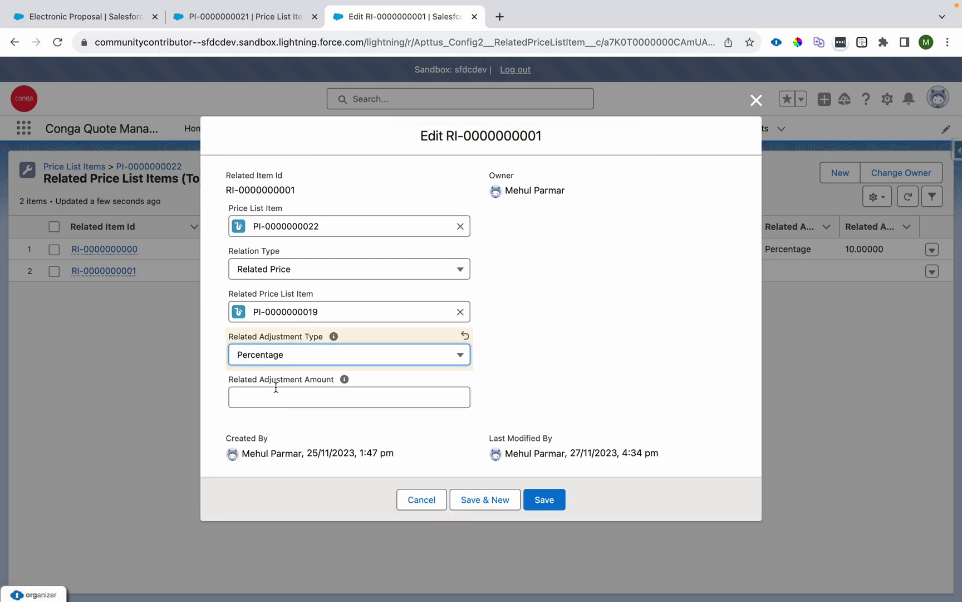
{"action": "left_click", "coordinate": [277, 397]}
{"action": "type", "text": "2"}
{"action": "left_click", "coordinate": [545, 500]}
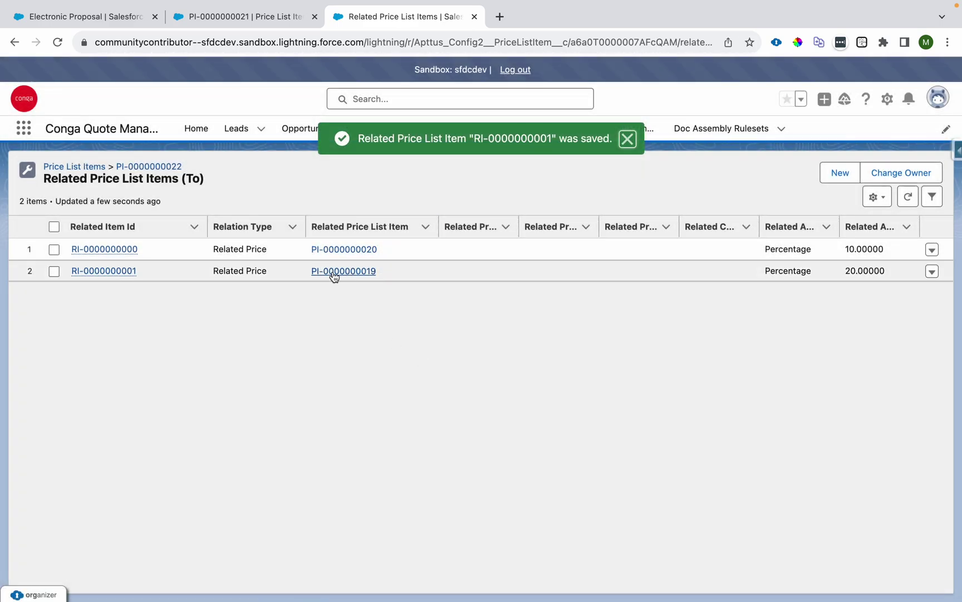
{"action": "left_click", "coordinate": [334, 271], "text": "super"}
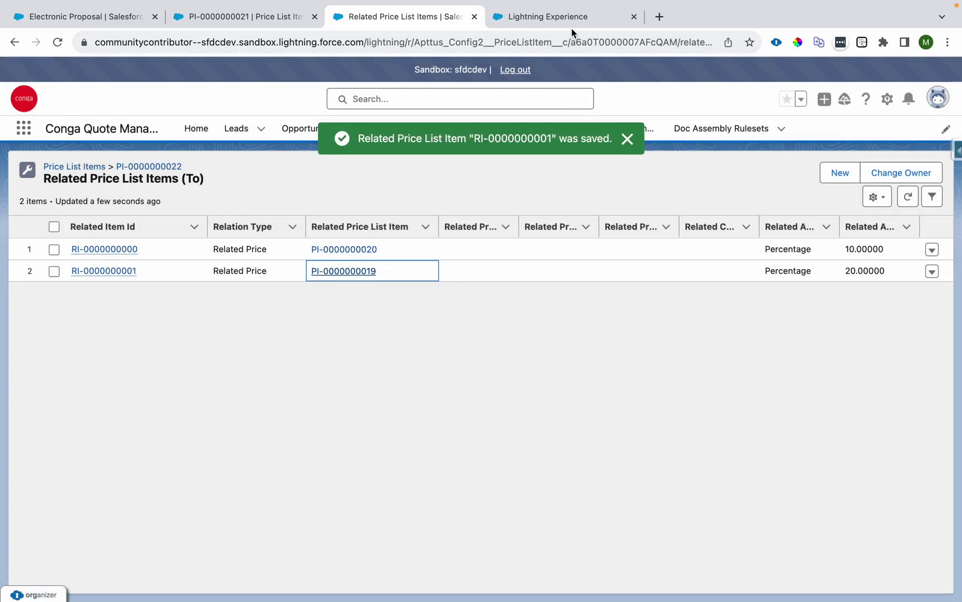
{"action": "left_click", "coordinate": [572, 28]}
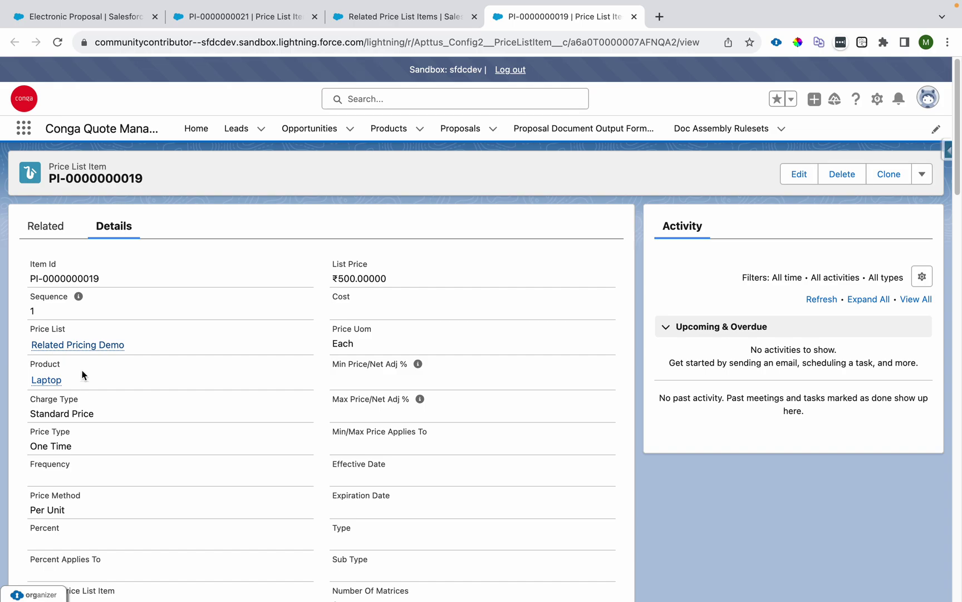
{"action": "left_click", "coordinate": [443, 12]}
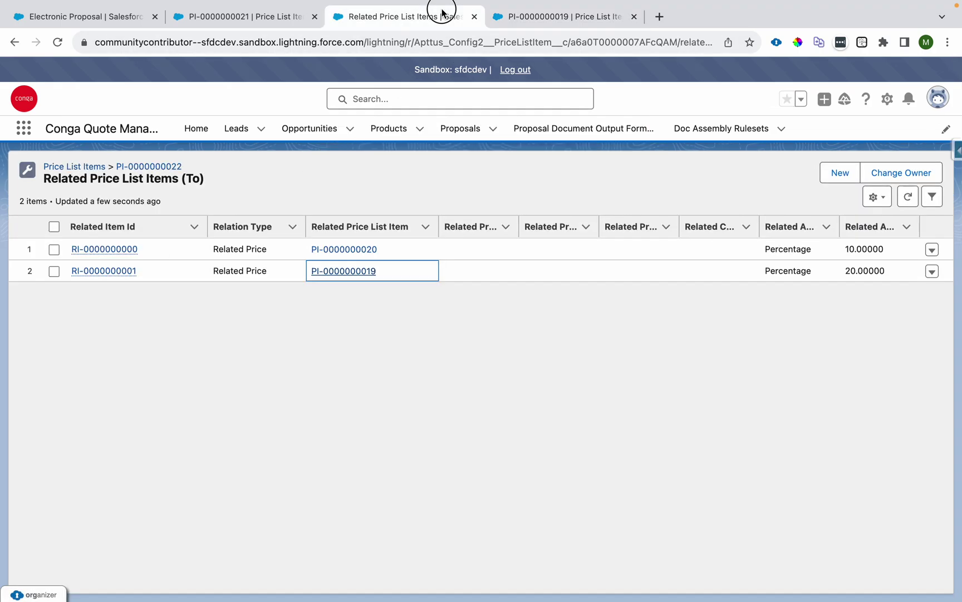
{"action": "double_click", "coordinate": [846, 271]}
{"action": "left_click", "coordinate": [326, 250], "text": "super"}
{"action": "left_click", "coordinate": [687, 17]}
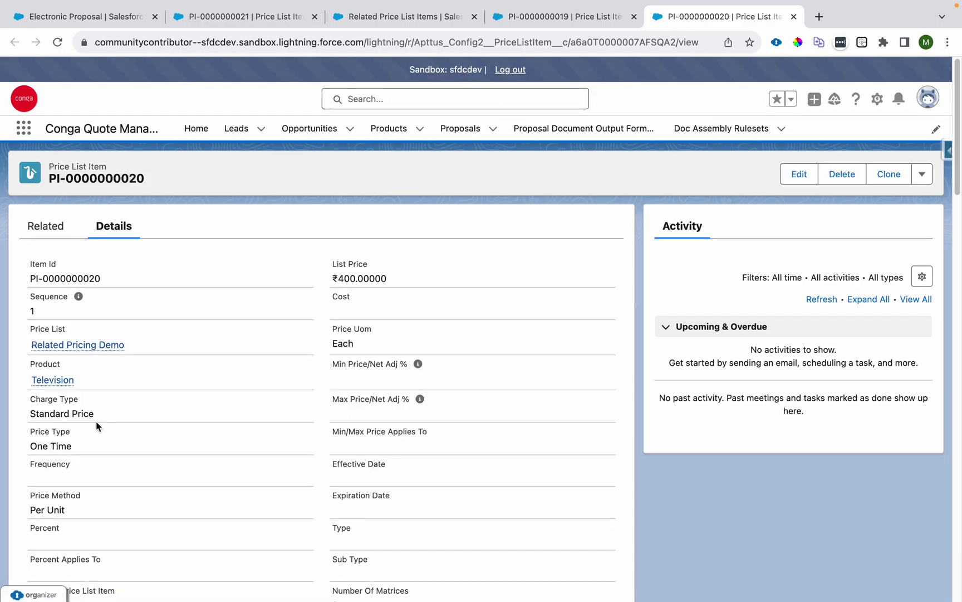
{"action": "left_click", "coordinate": [575, 16]}
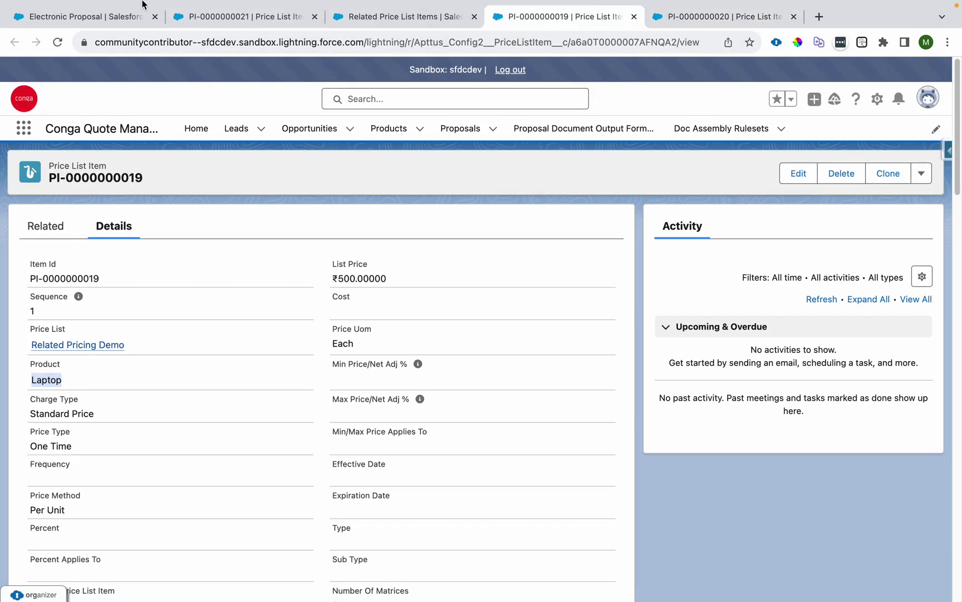
Delete all three line items from the Electronic Proposal cart.
{"action": "left_click", "coordinate": [111, 17]}
{"action": "left_click", "coordinate": [40, 259]}
{"action": "left_click", "coordinate": [871, 238]}
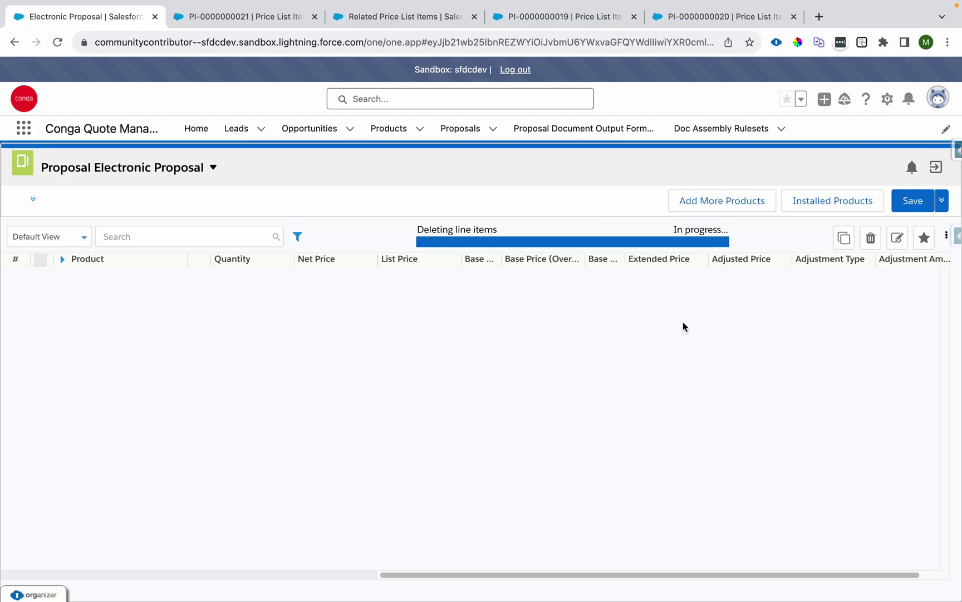
Add Laptop, Television and Warranty (n:1) from Electronics to the cart, excluding Warranty (1:1).
{"action": "left_click", "coordinate": [718, 201]}
{"action": "left_click", "coordinate": [167, 339]}
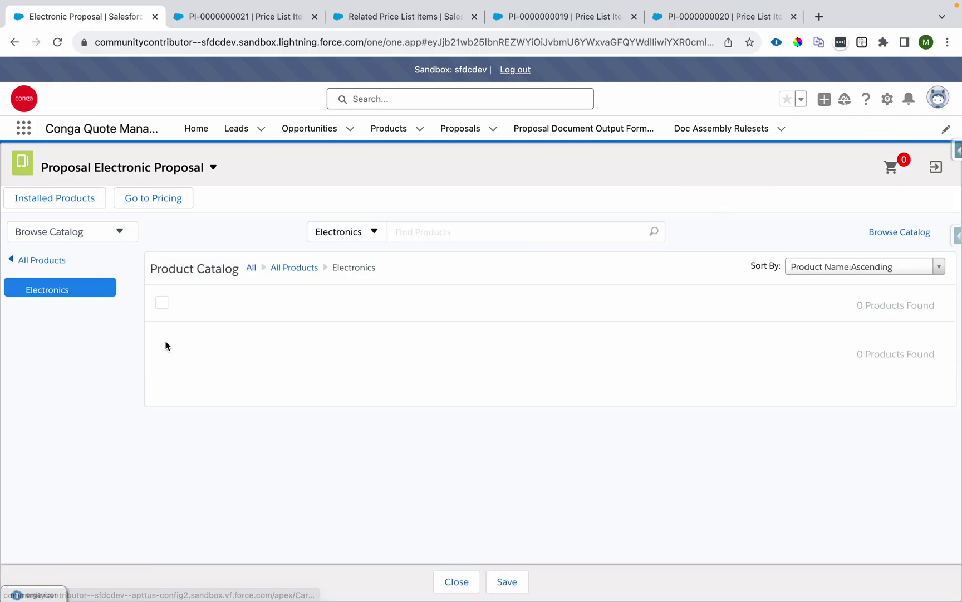
{"action": "left_click", "coordinate": [164, 305]}
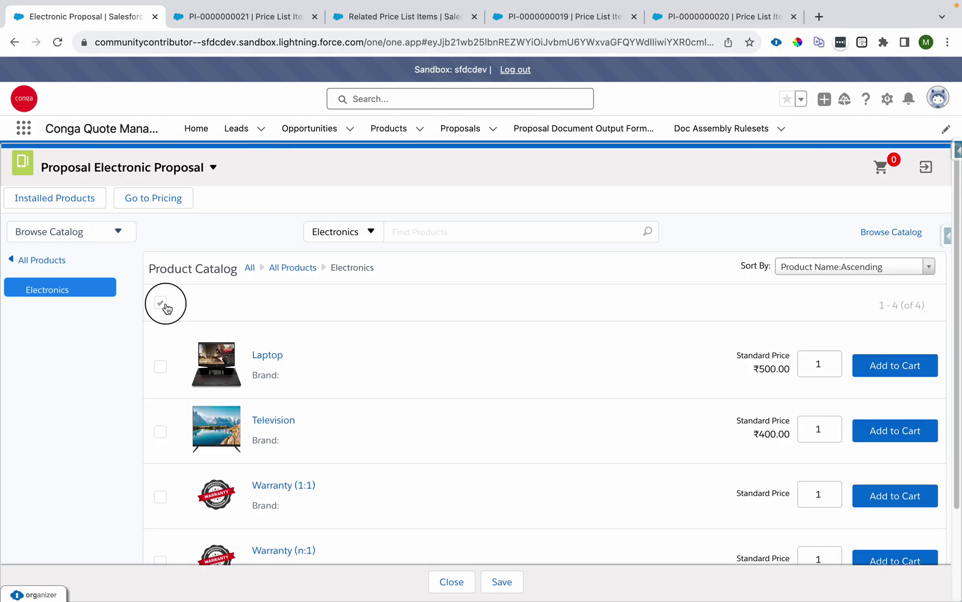
{"action": "left_click", "coordinate": [160, 496]}
{"action": "left_click", "coordinate": [267, 301]}
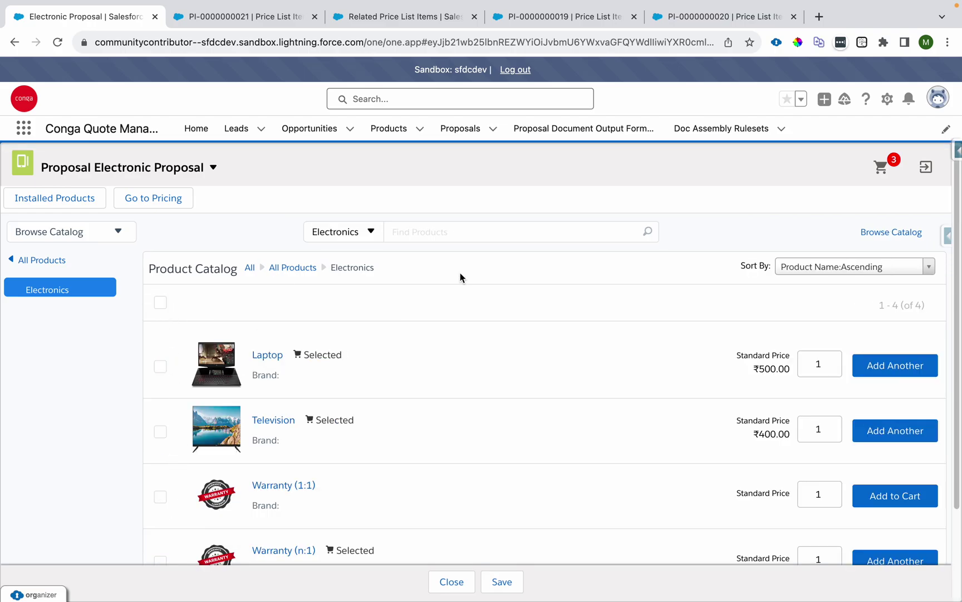
Review the mini-cart prices (Laptop 500.00, Television 400.00), then go to the full cart.
{"action": "left_click", "coordinate": [881, 169]}
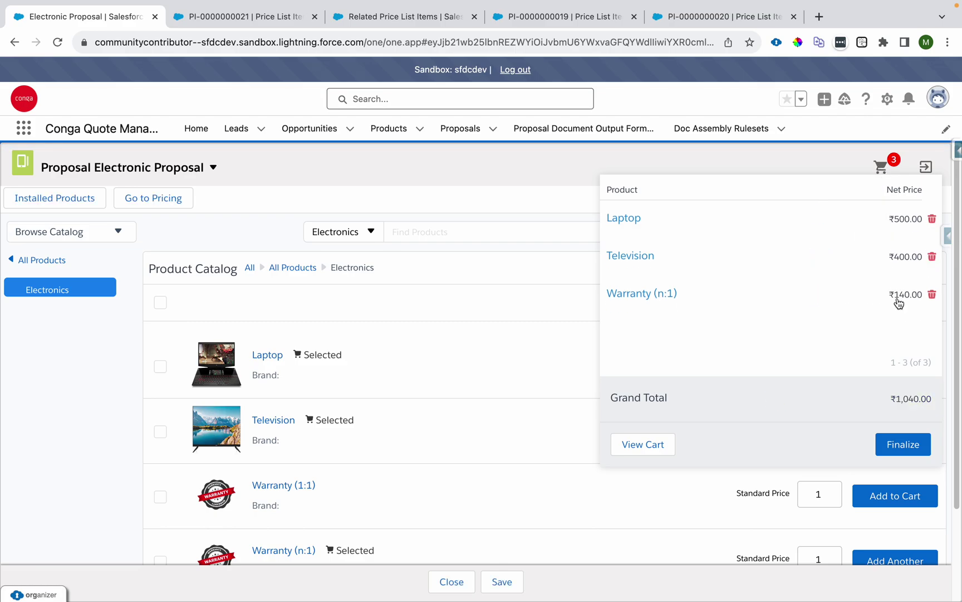
{"action": "left_click_drag", "start_coordinate": [896, 226], "coordinate": [920, 229]}
{"action": "left_click_drag", "start_coordinate": [898, 262], "coordinate": [923, 262]}
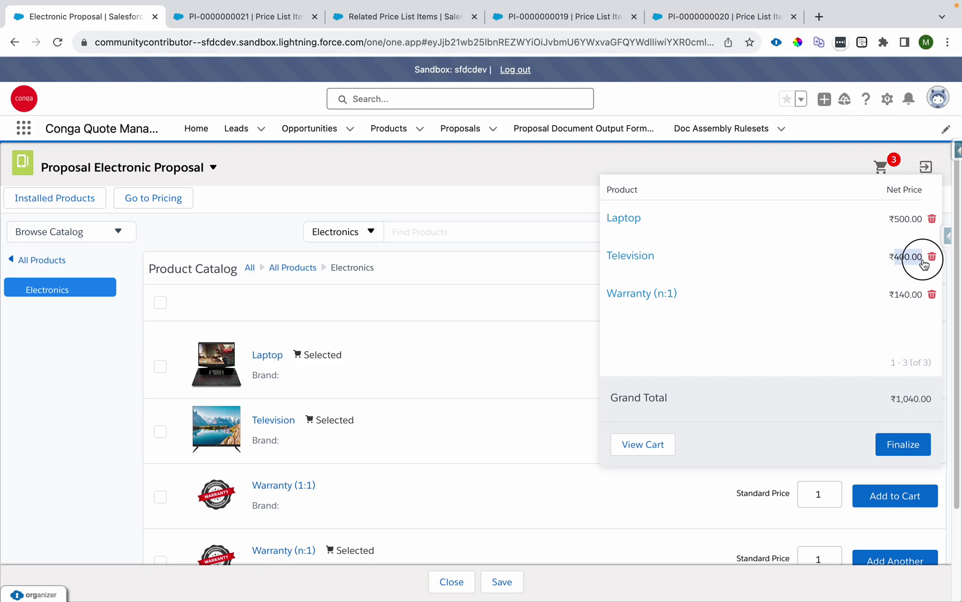
{"action": "left_click", "coordinate": [648, 446]}
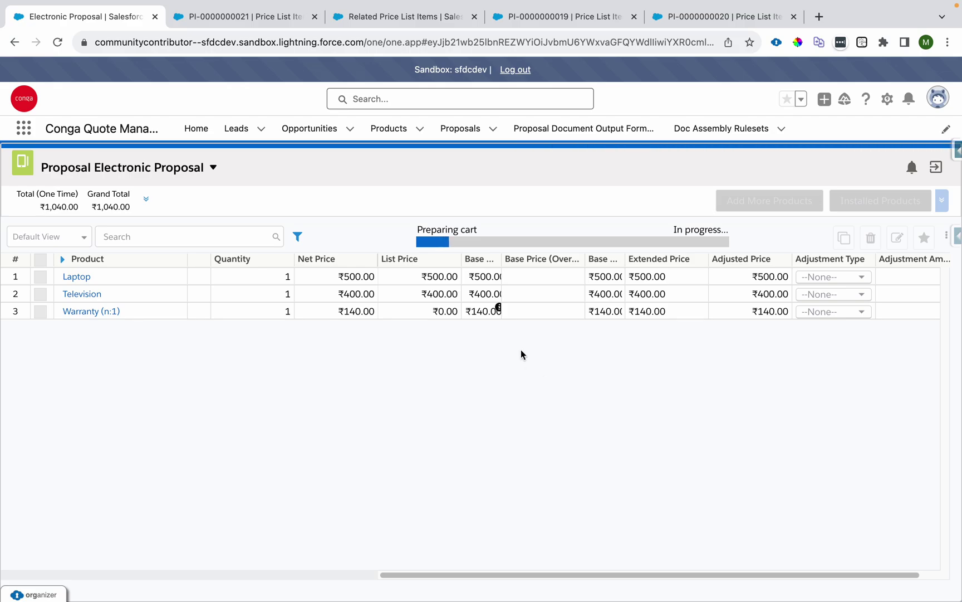
Show the price breakdown behind the Warranty (n:1) ₹140.00 base price.
{"action": "left_click", "coordinate": [498, 307]}
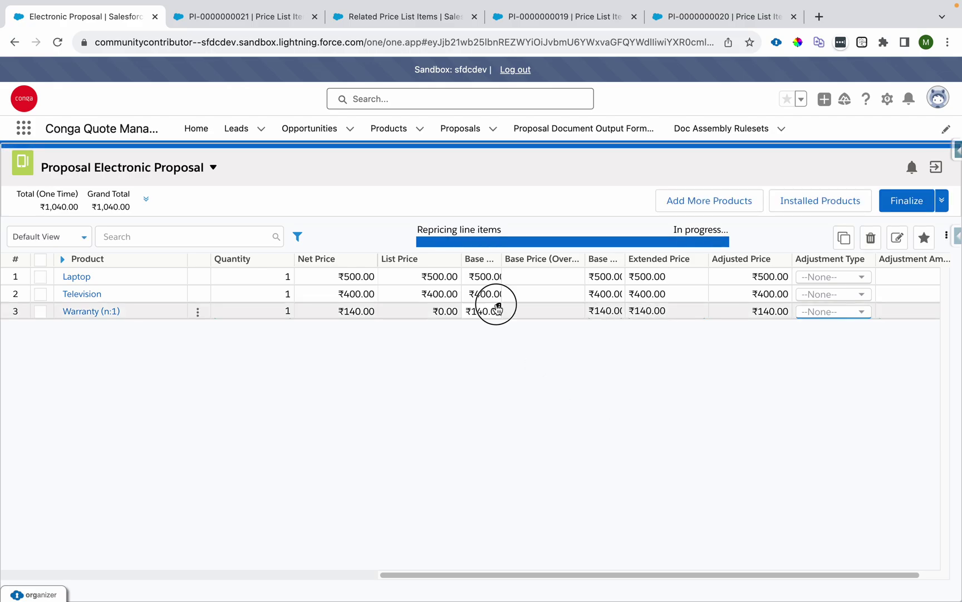